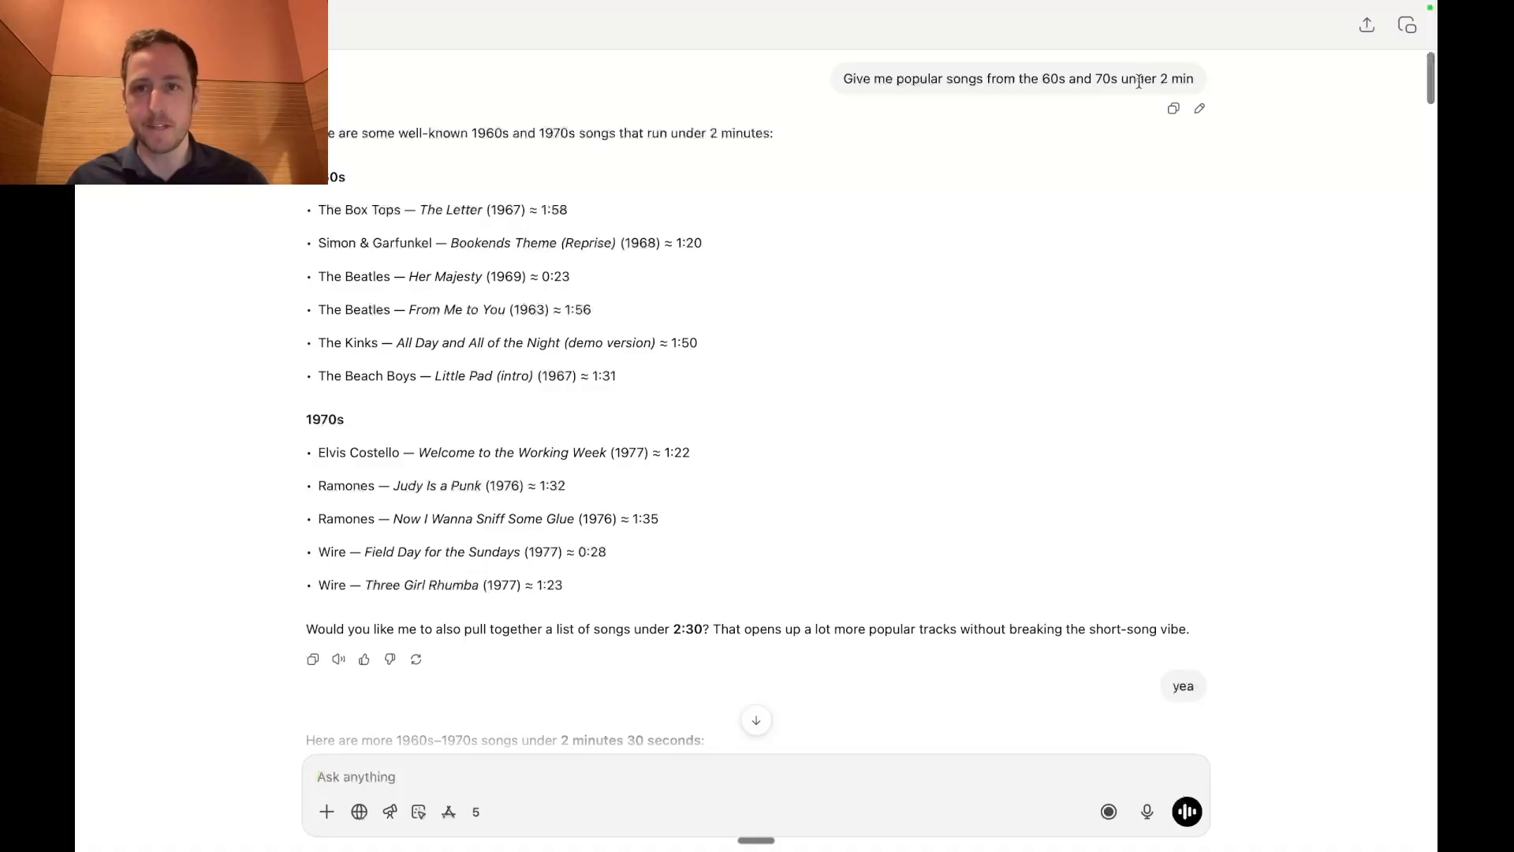
Review the request for popular 60s and 70s songs under 2 min and the song lists given in reply.
drag(1119, 78, 842, 76)
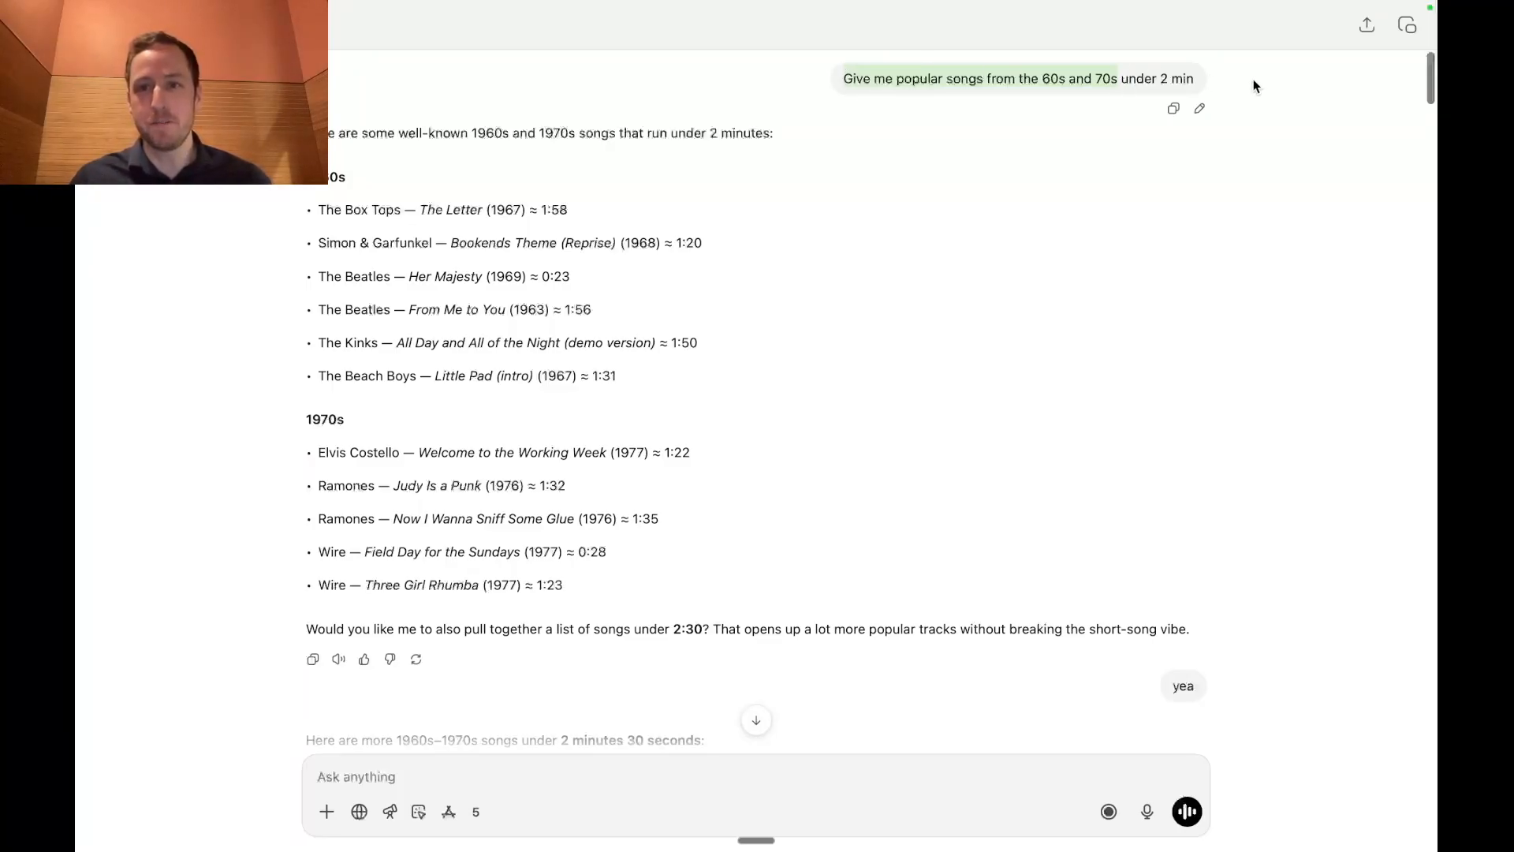
drag(1121, 80, 1196, 80)
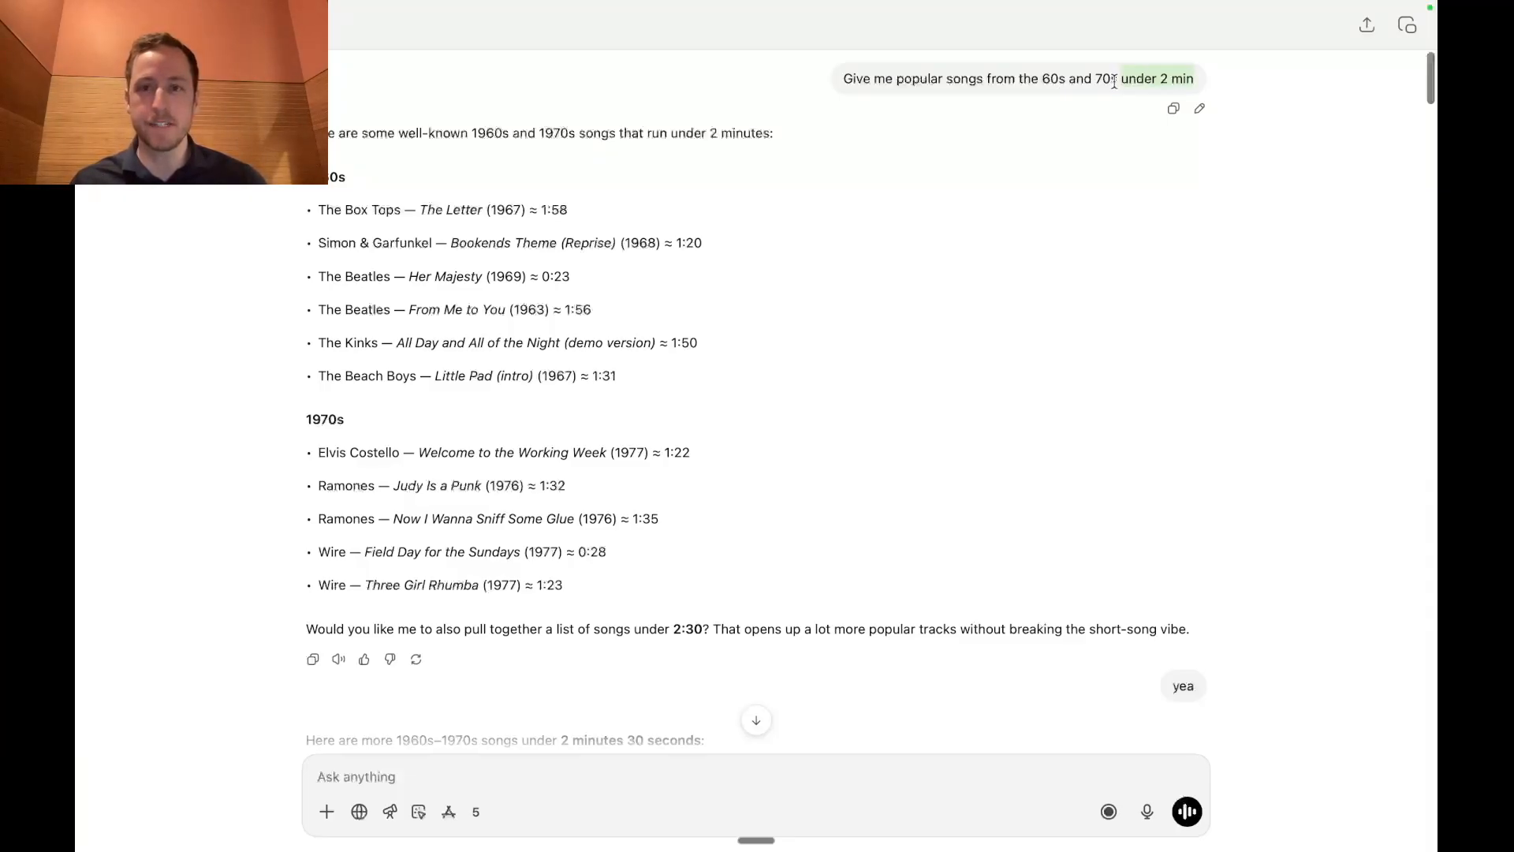
click(1186, 81)
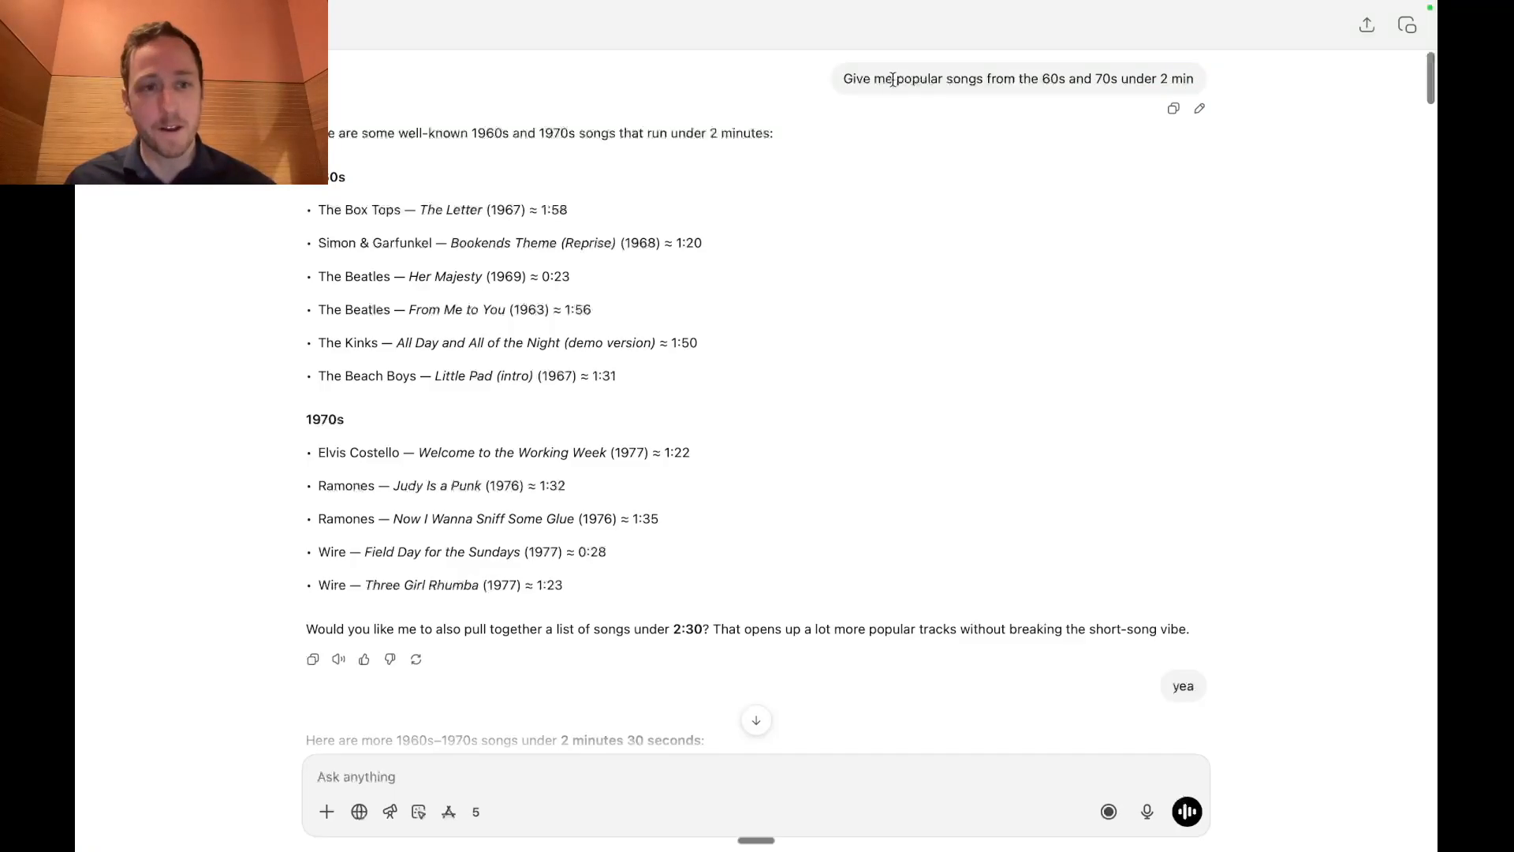
scroll(675, 377, down, 3)
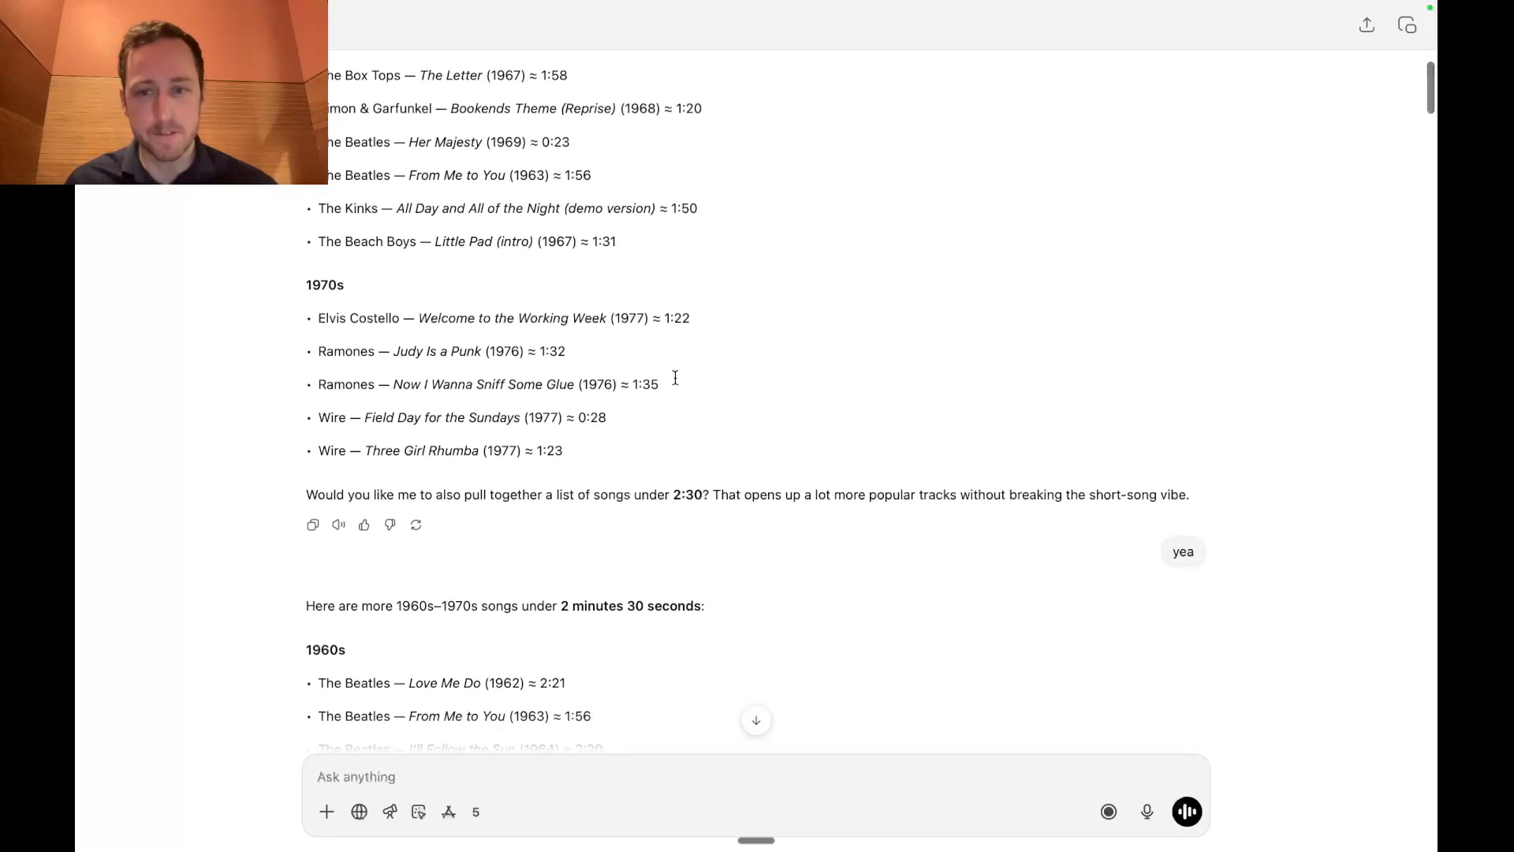
scroll(675, 377, up, 1)
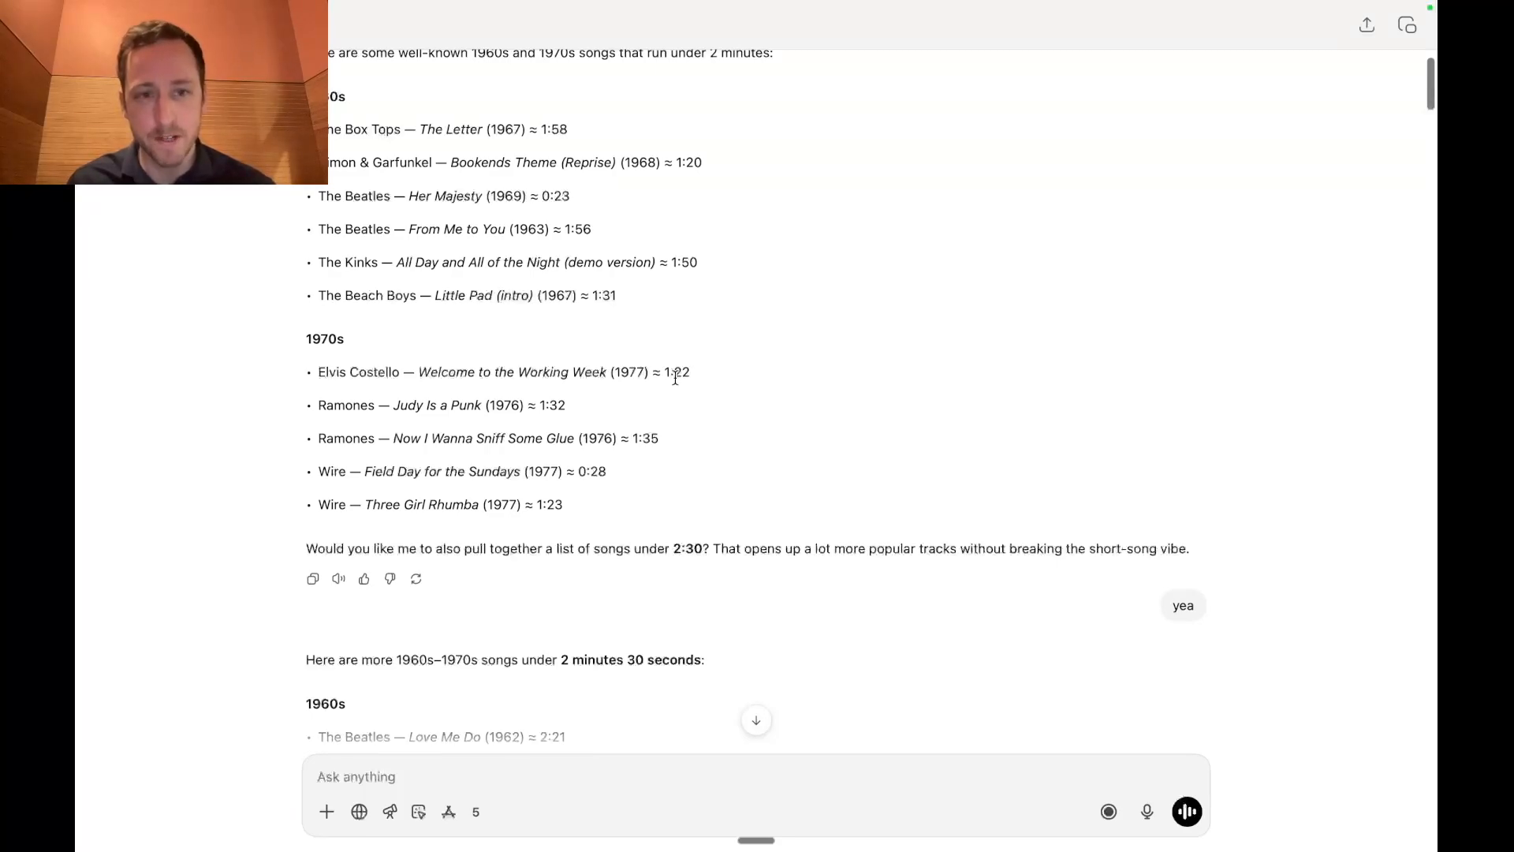
scroll(675, 377, down, 3)
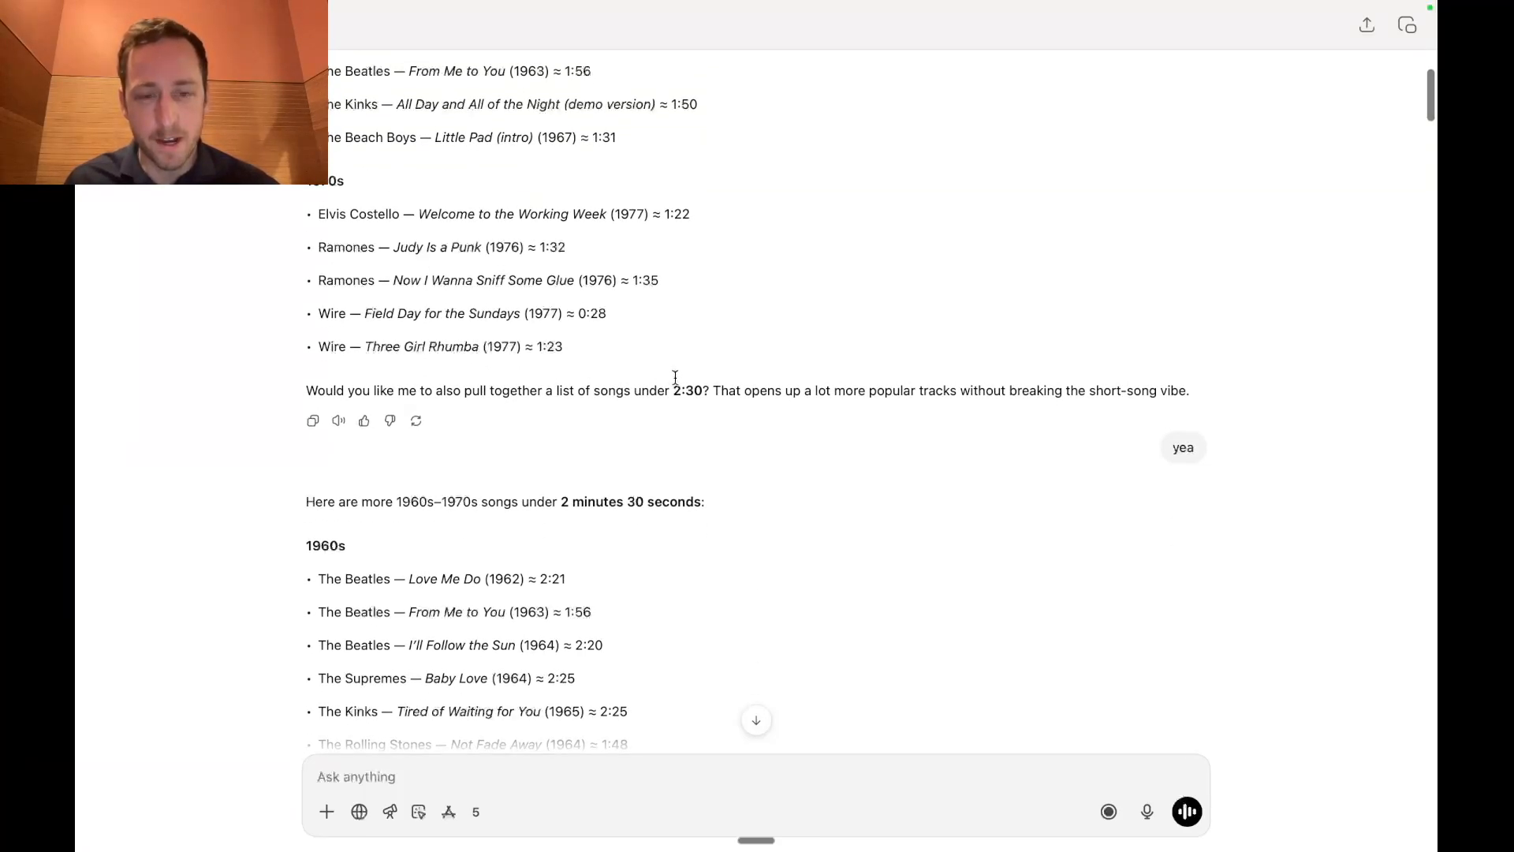
scroll(675, 378, down, 4)
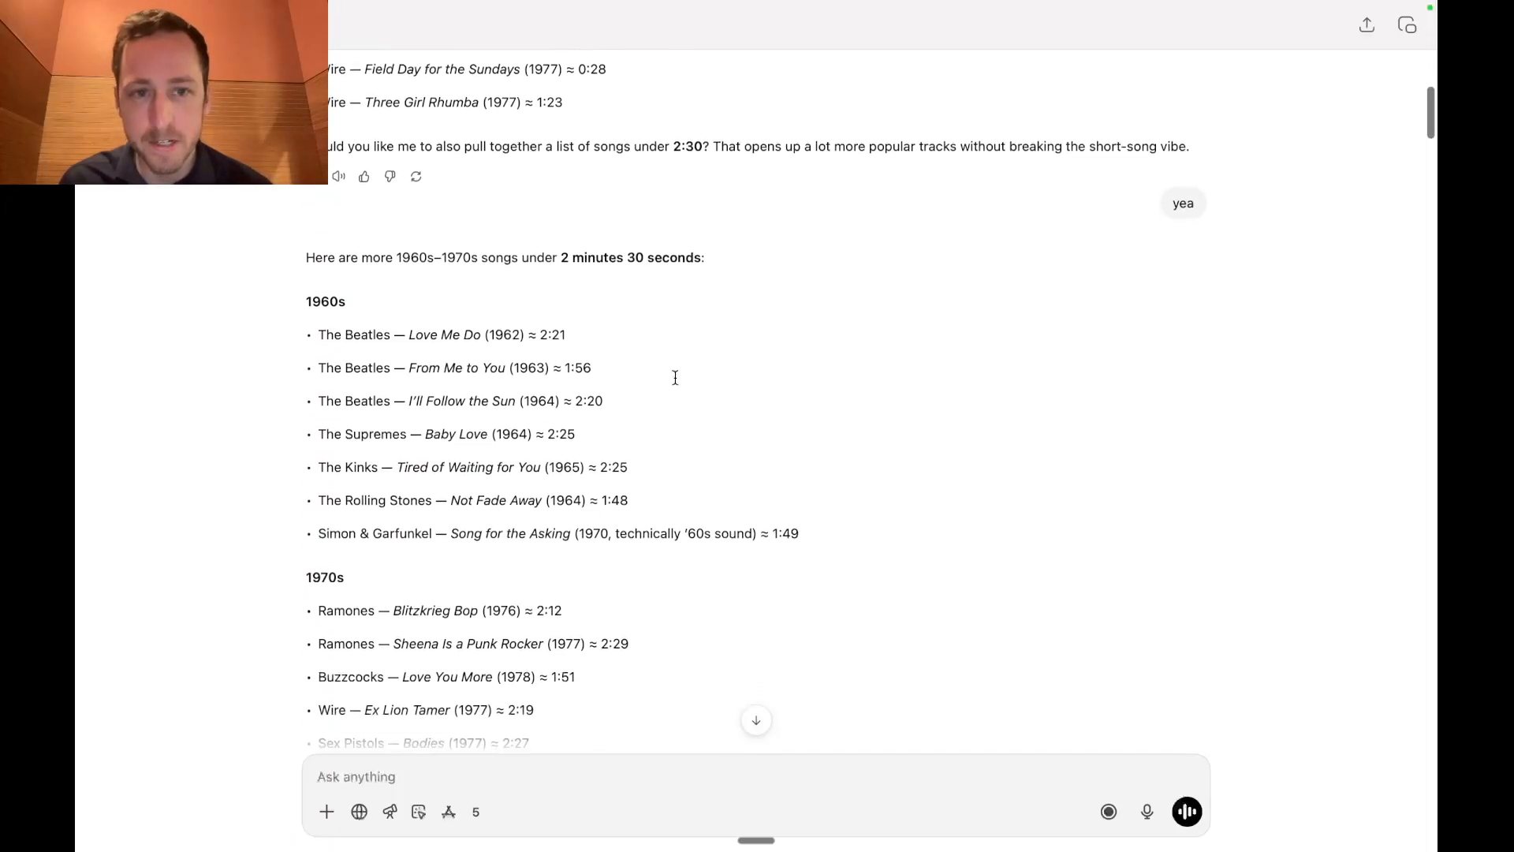
scroll(675, 377, down, 4)
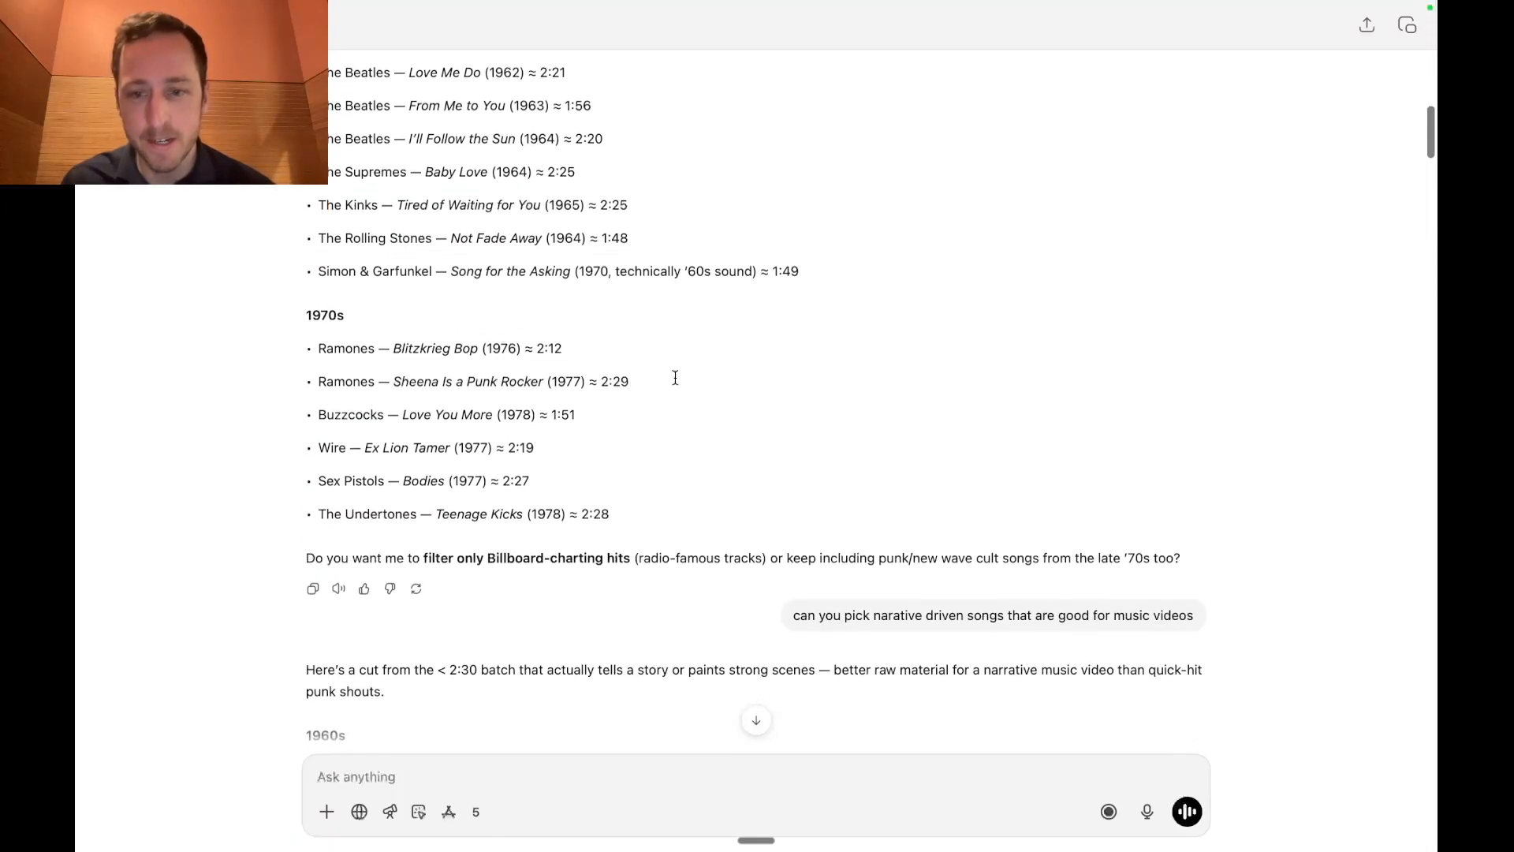
scroll(675, 378, down, 2)
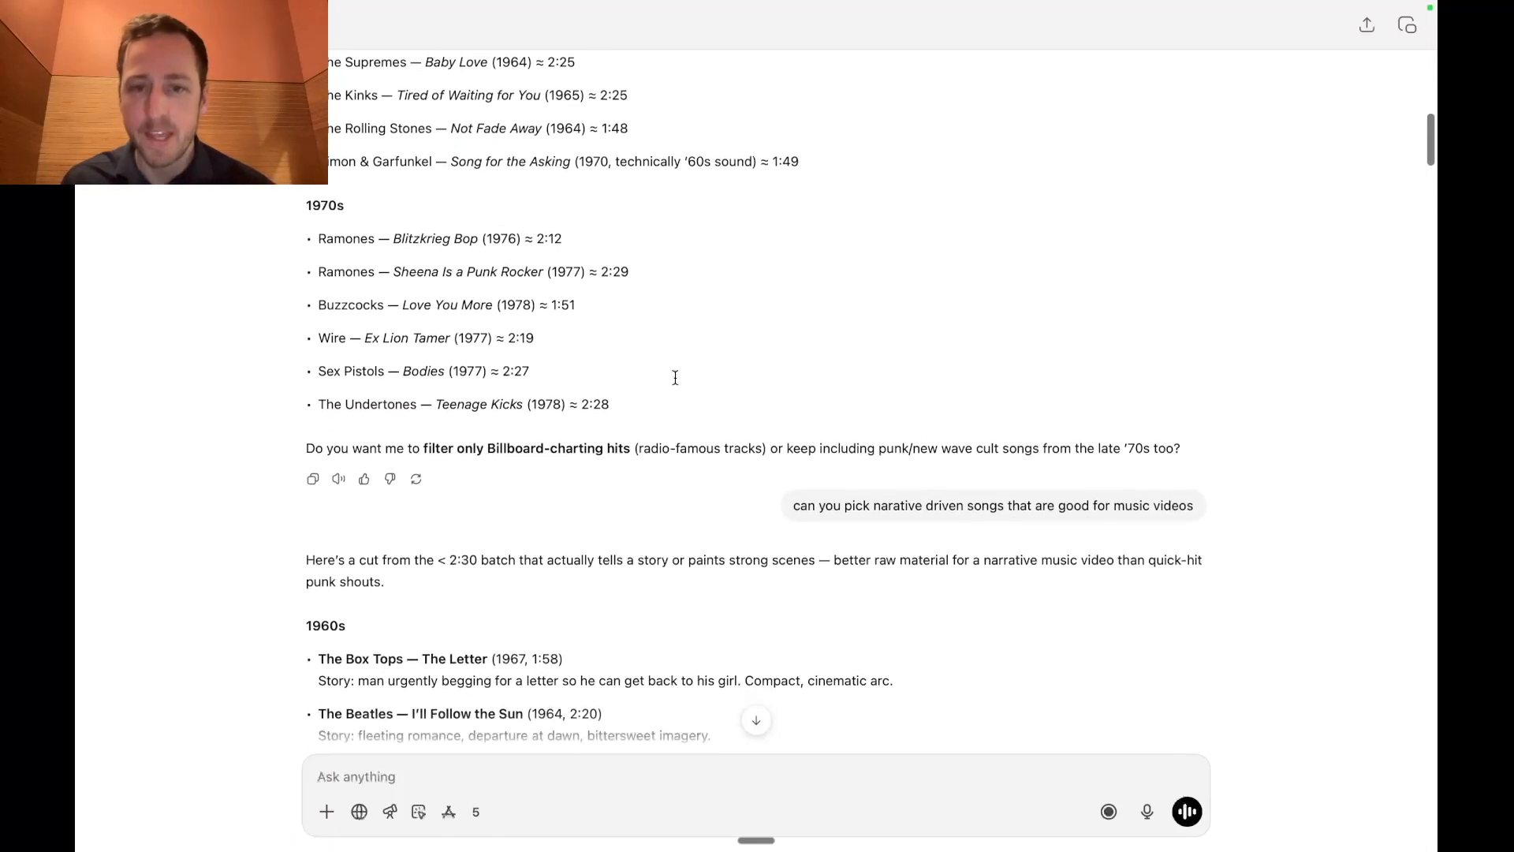
Review the request for narrative-driven songs good for music videos and the suggested picks, including the 80s additions.
triple_click(1012, 506)
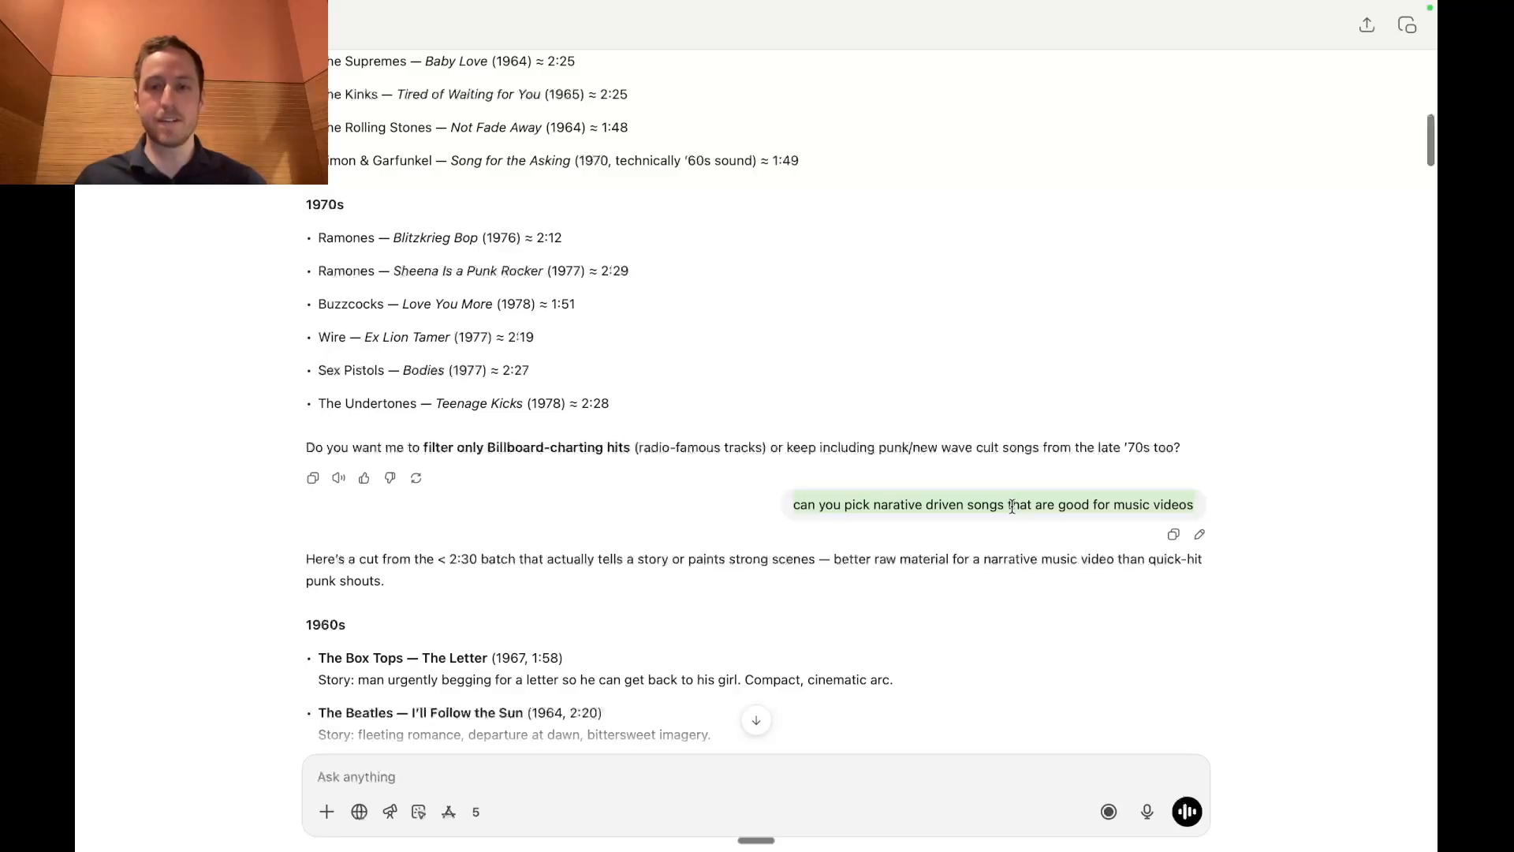
scroll(1012, 505, down, 3)
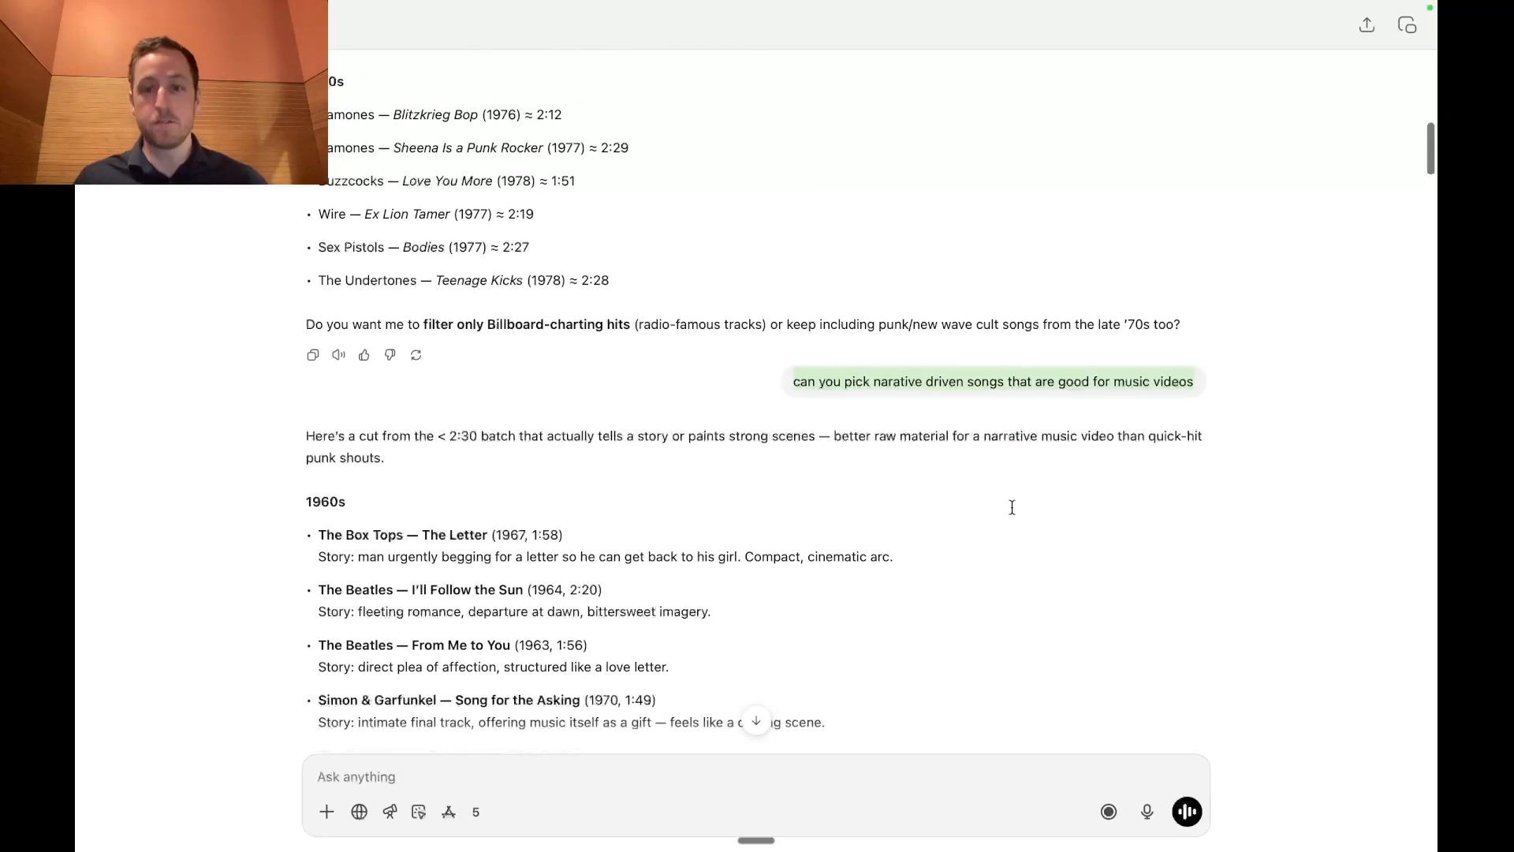
scroll(1012, 507, down, 10)
scroll(1011, 507, down, 6)
scroll(1011, 508, down, 2)
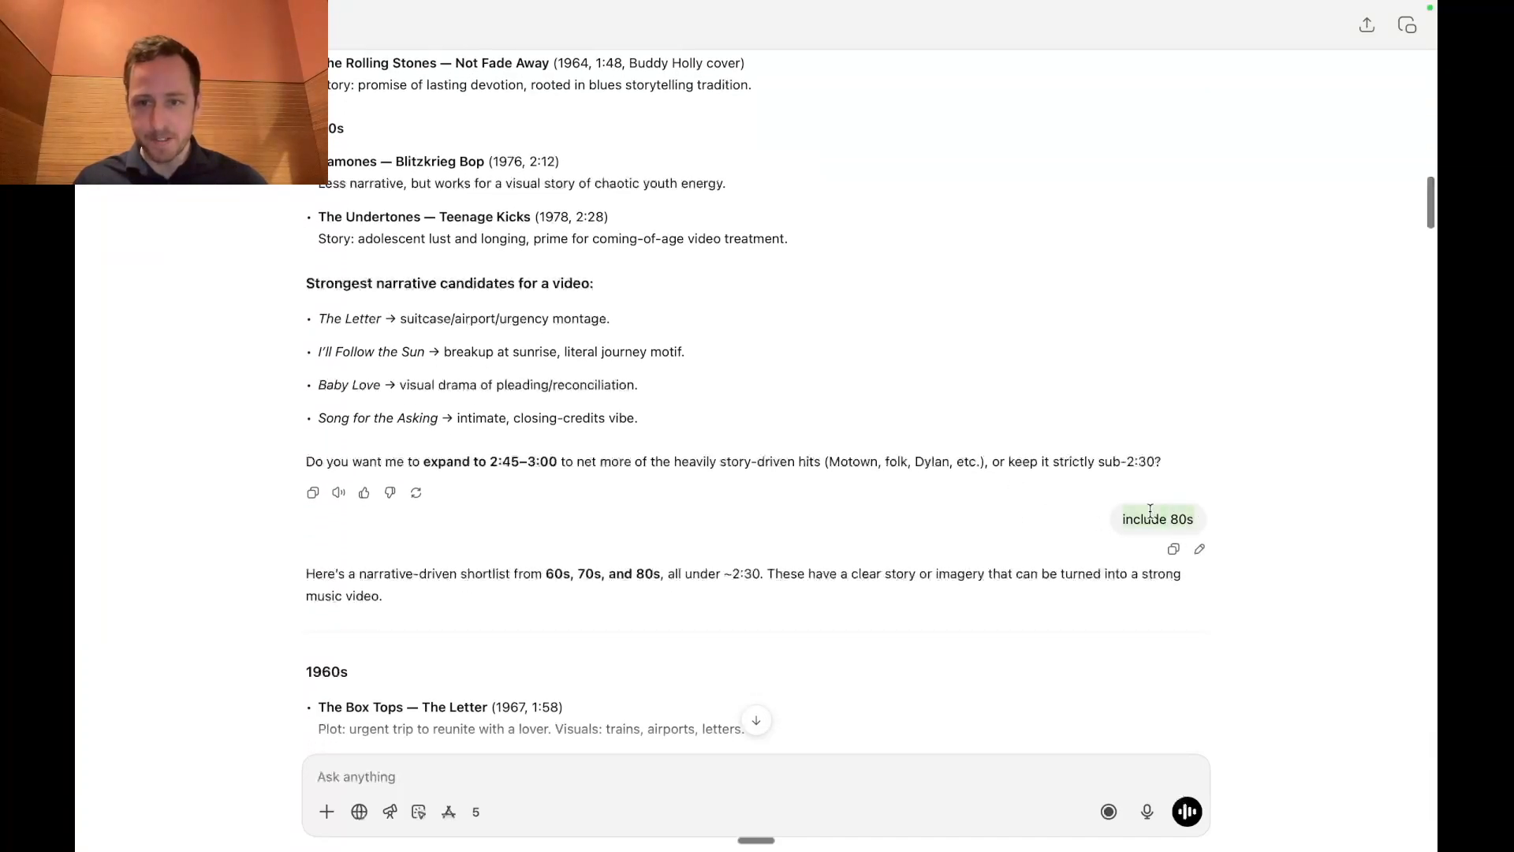
scroll(1151, 511, down, 15)
scroll(1151, 511, down, 8)
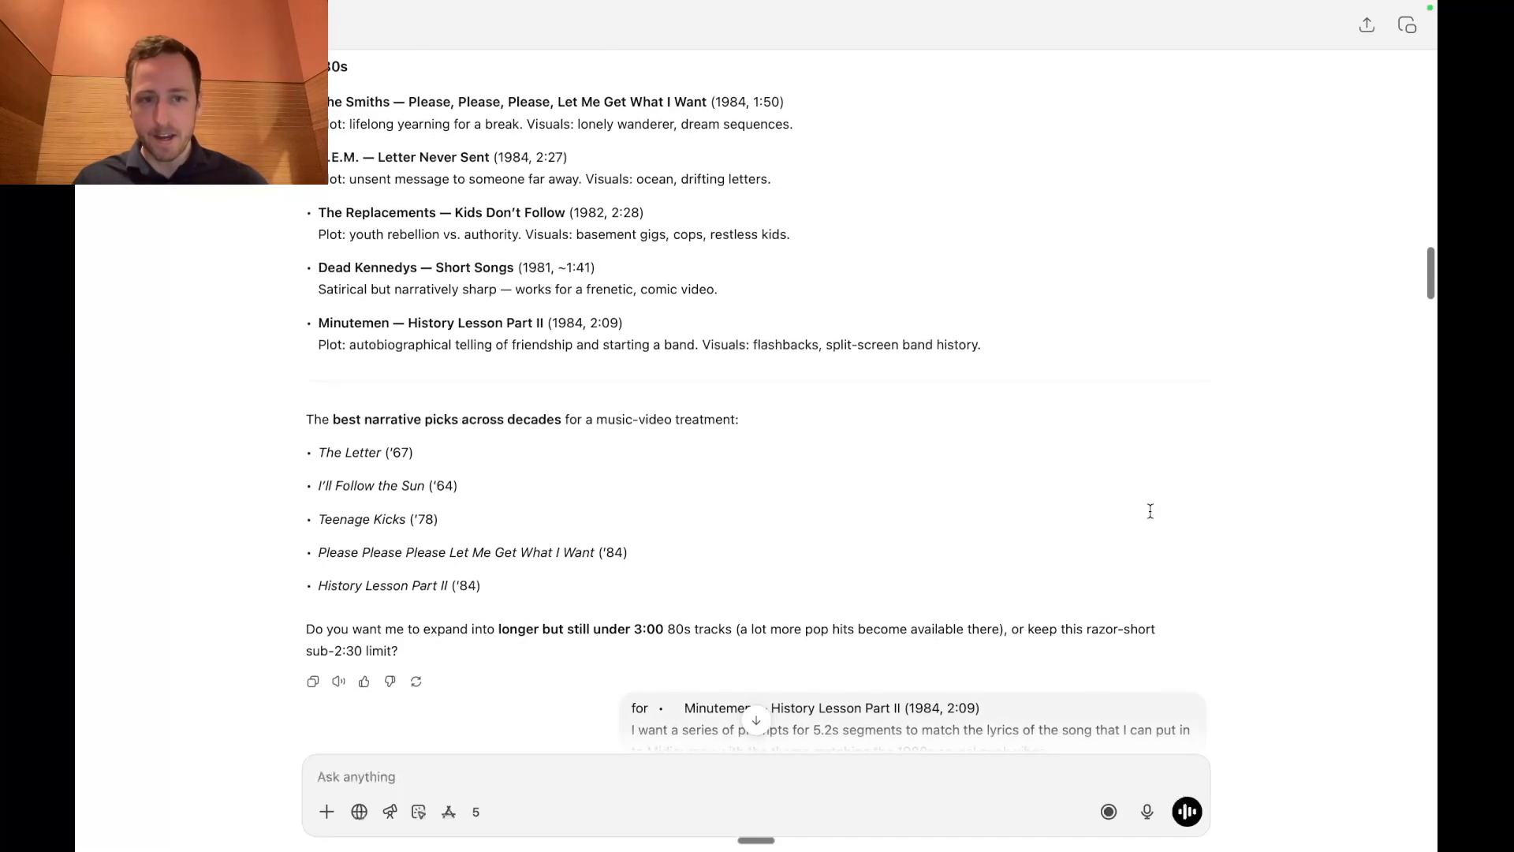
scroll(1150, 511, down, 3)
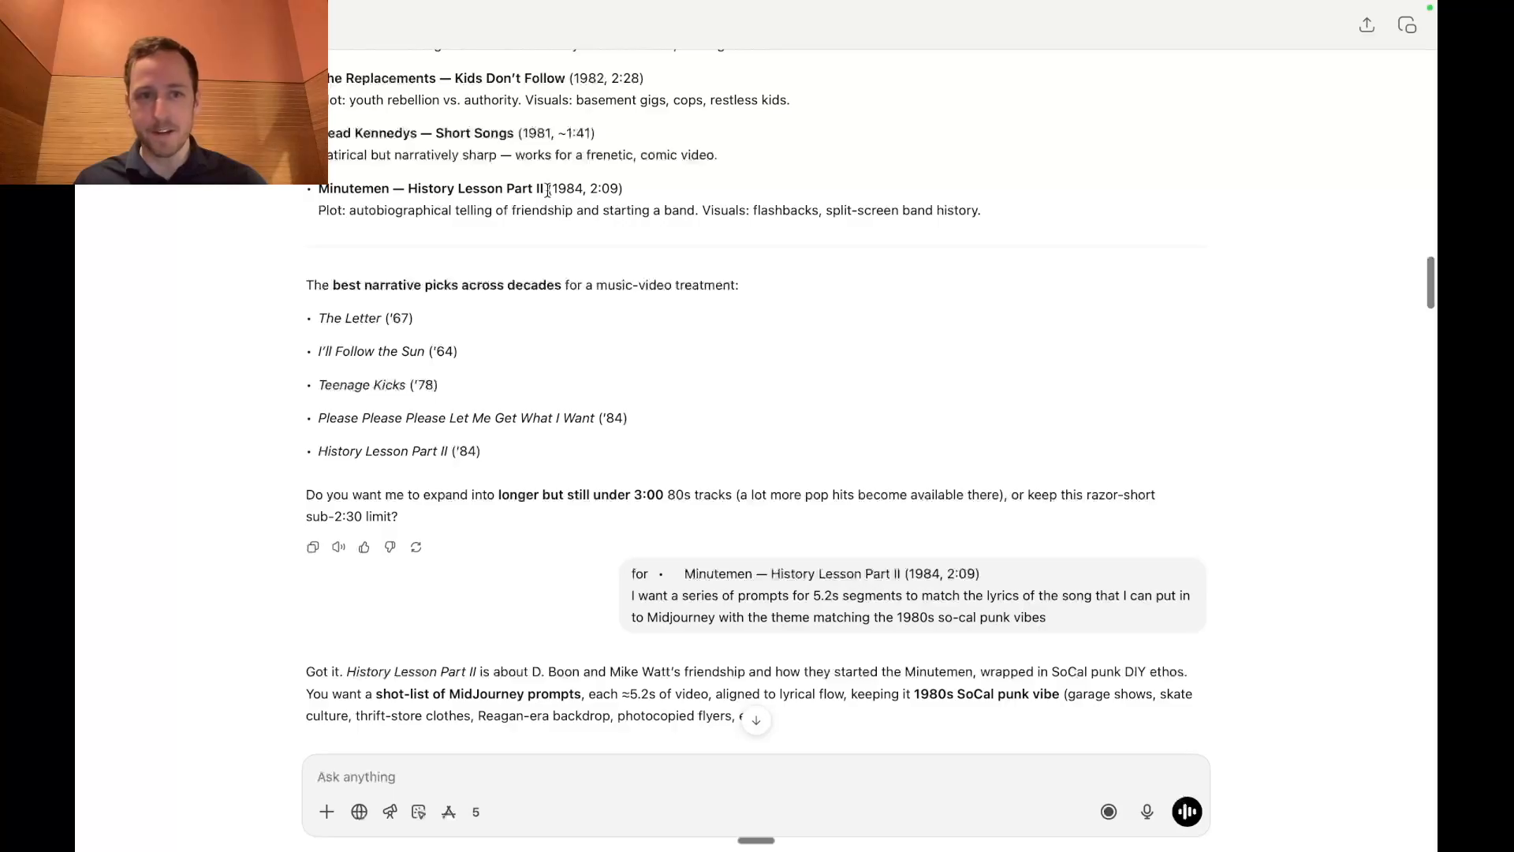
scroll(848, 477, down, 3)
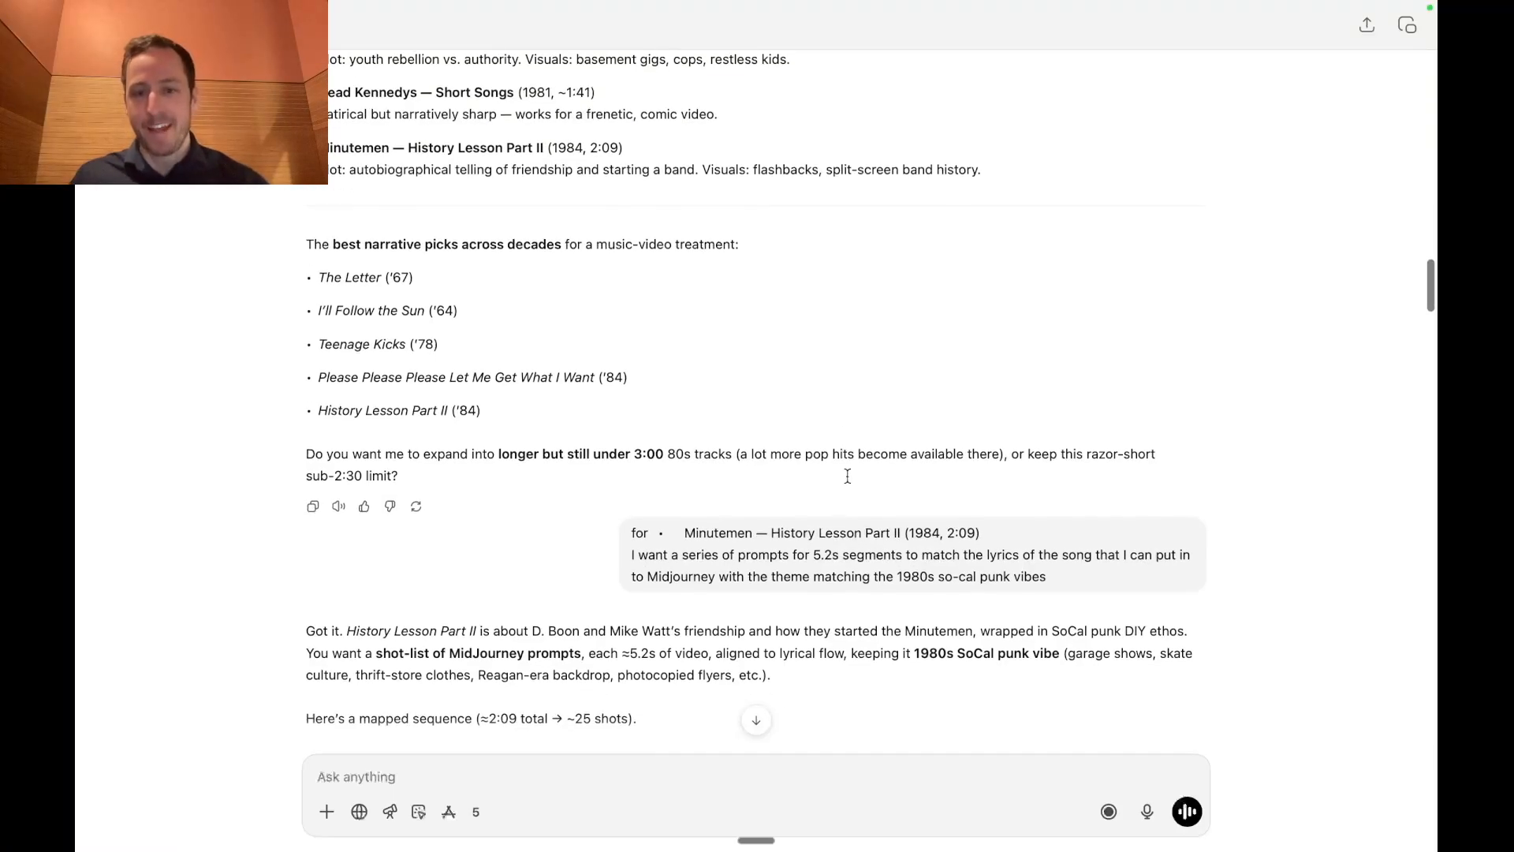
Read the request for 5.2s Midjourney prompts for Minutemen's History Lesson Part II and the resulting prompt sequence.
drag(1058, 490, 625, 443)
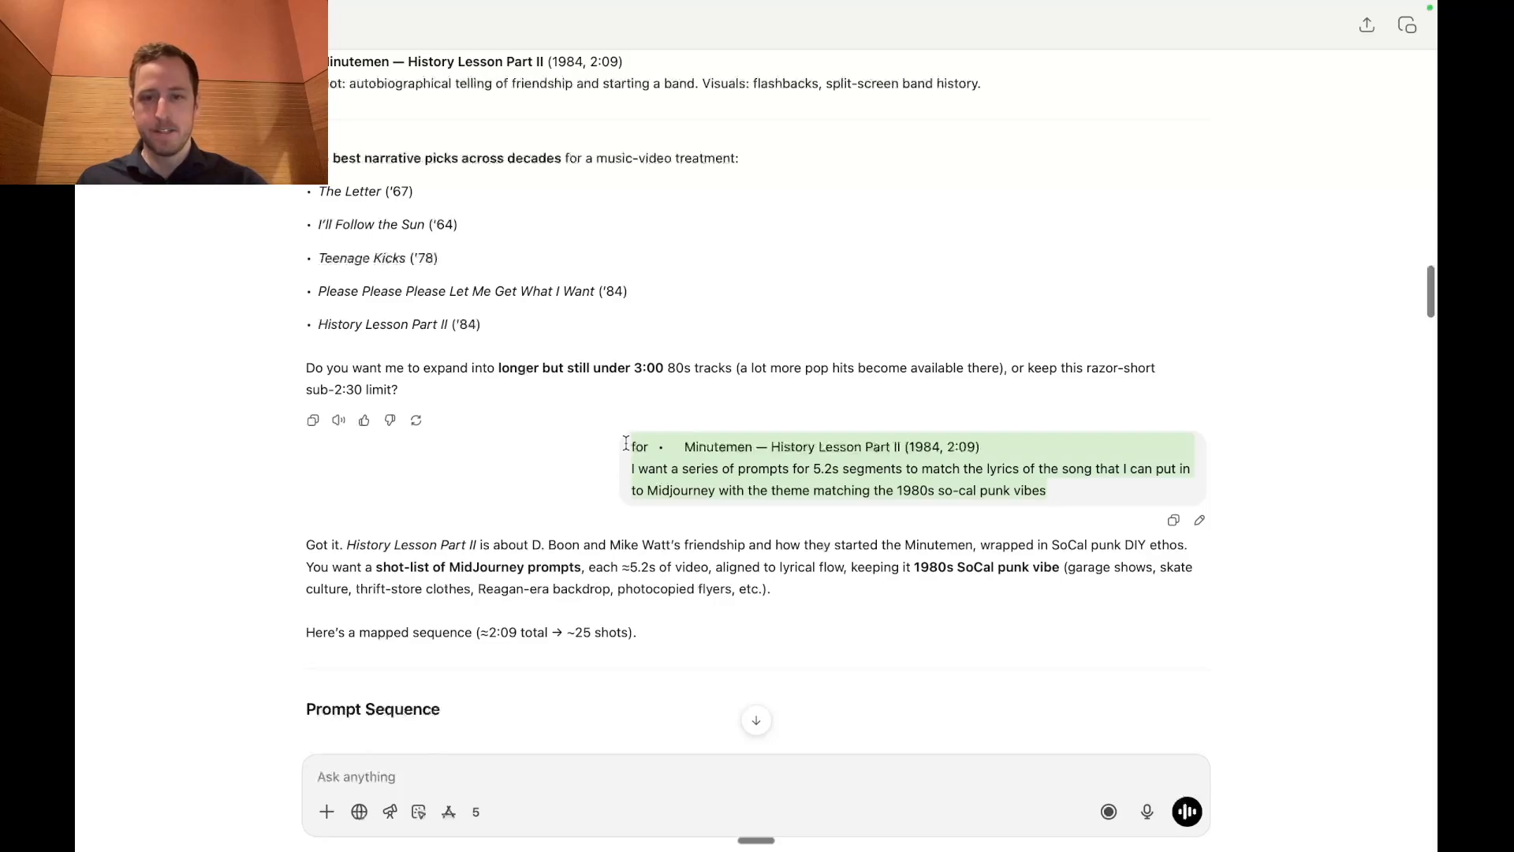
scroll(611, 517, down, 5)
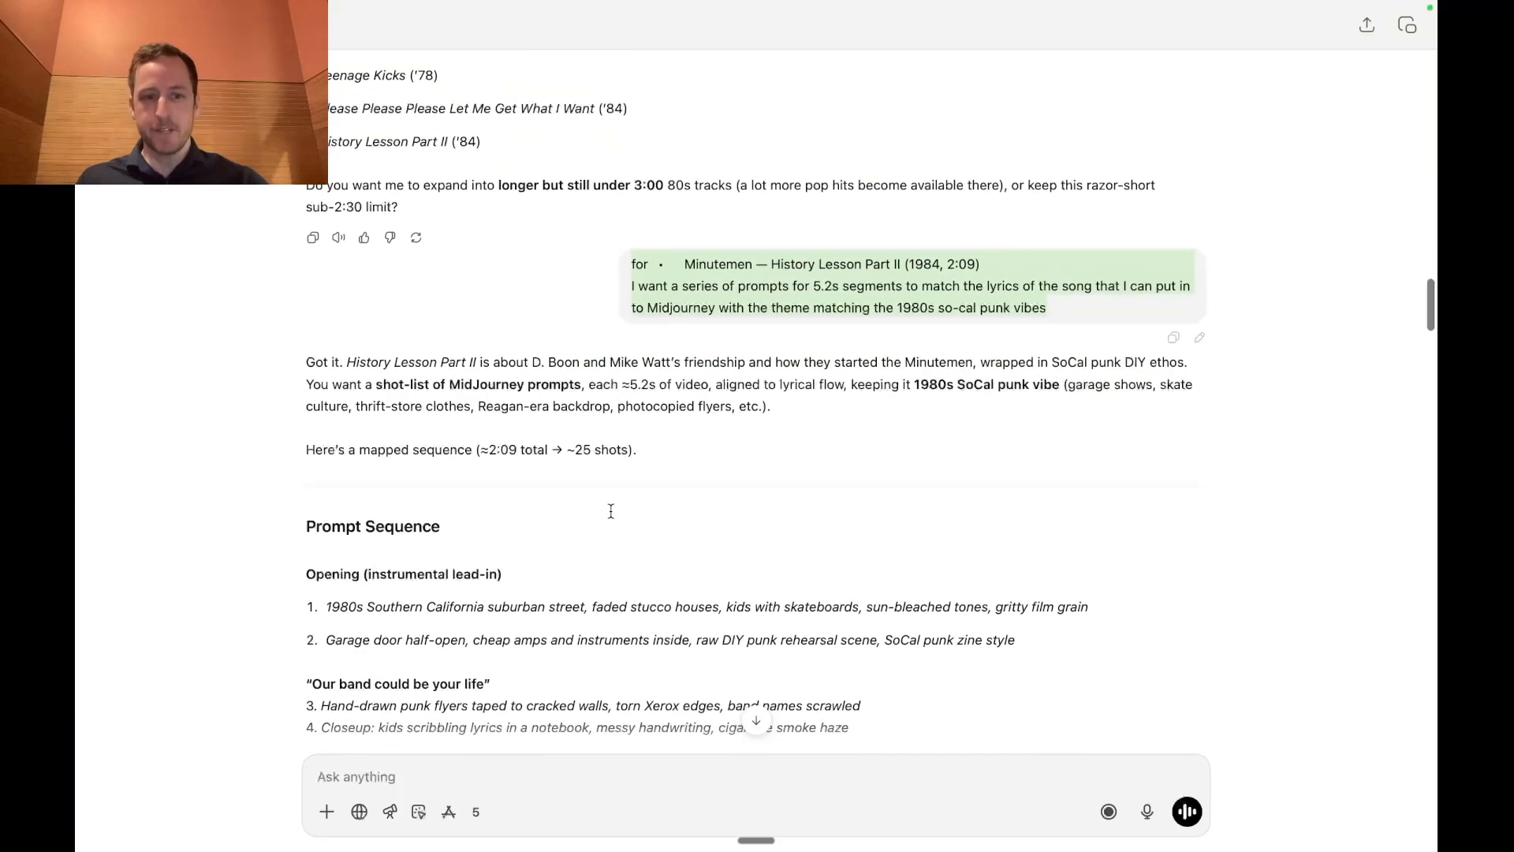
scroll(448, 438, down, 5)
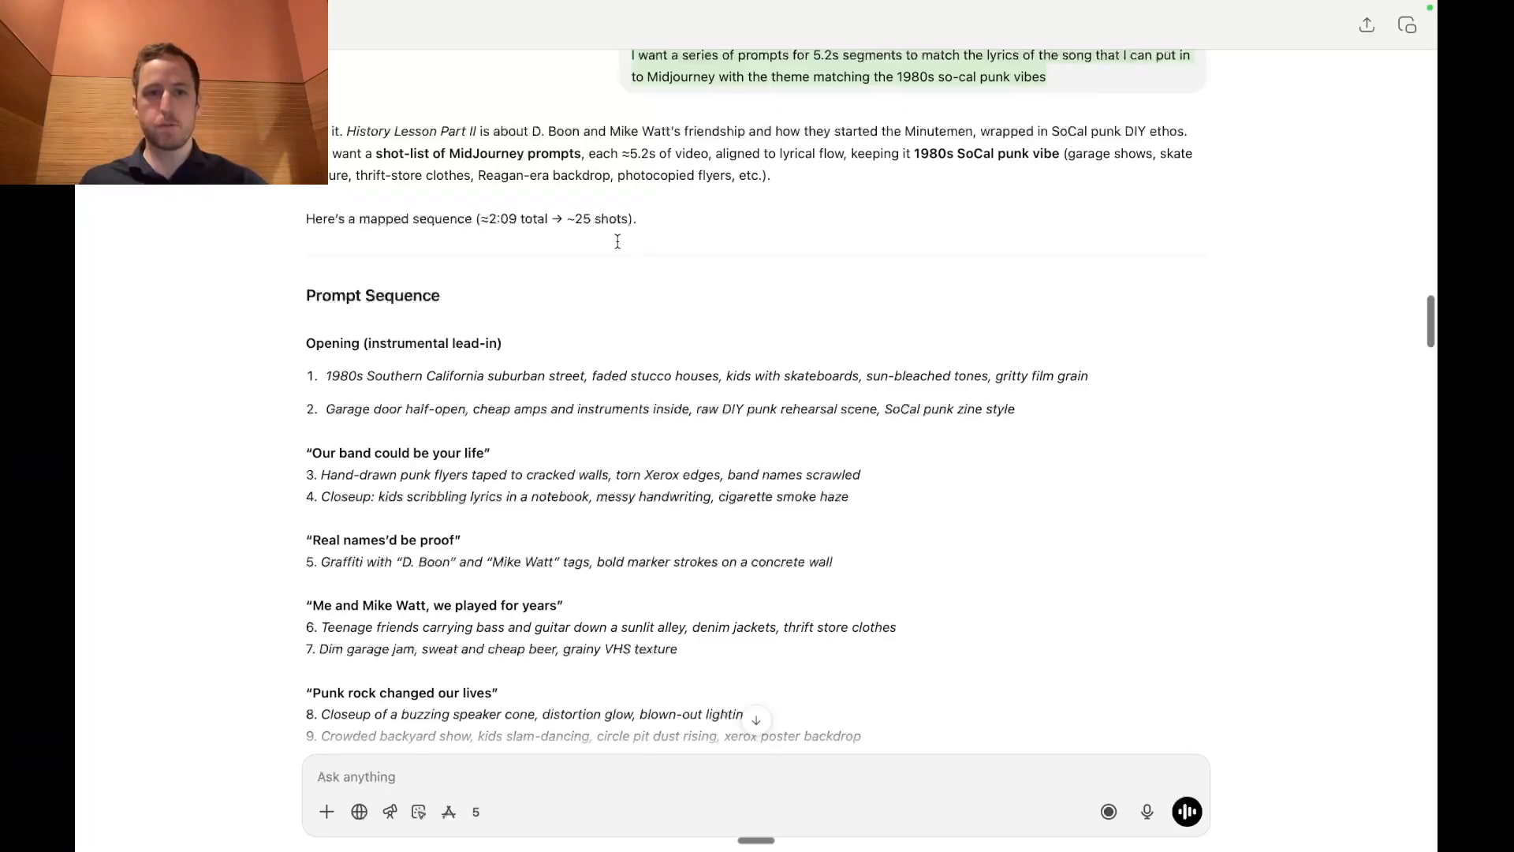
scroll(598, 440, down, 5)
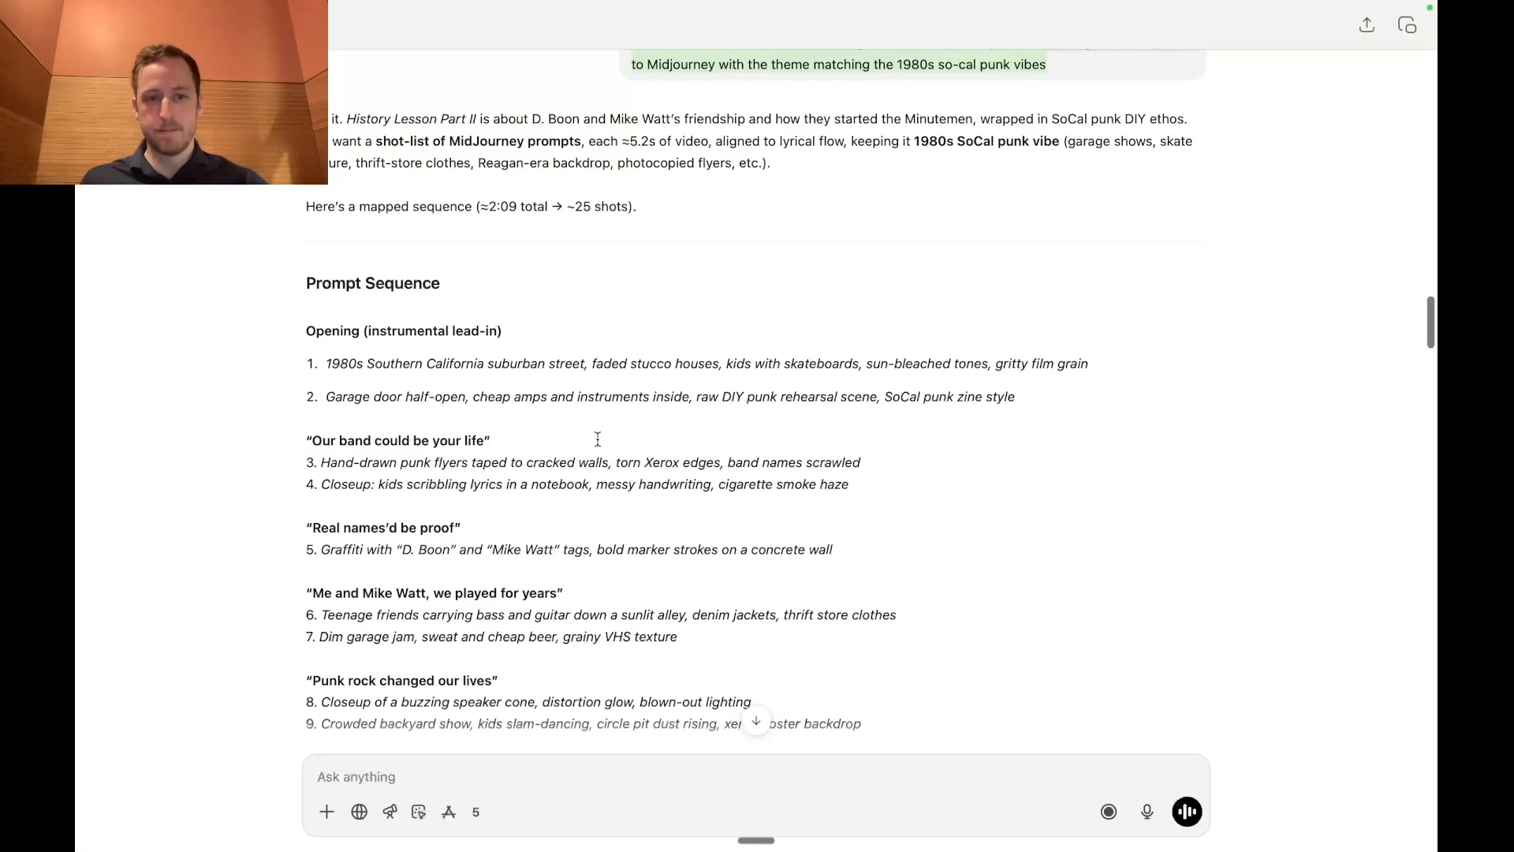
scroll(597, 439, down, 2)
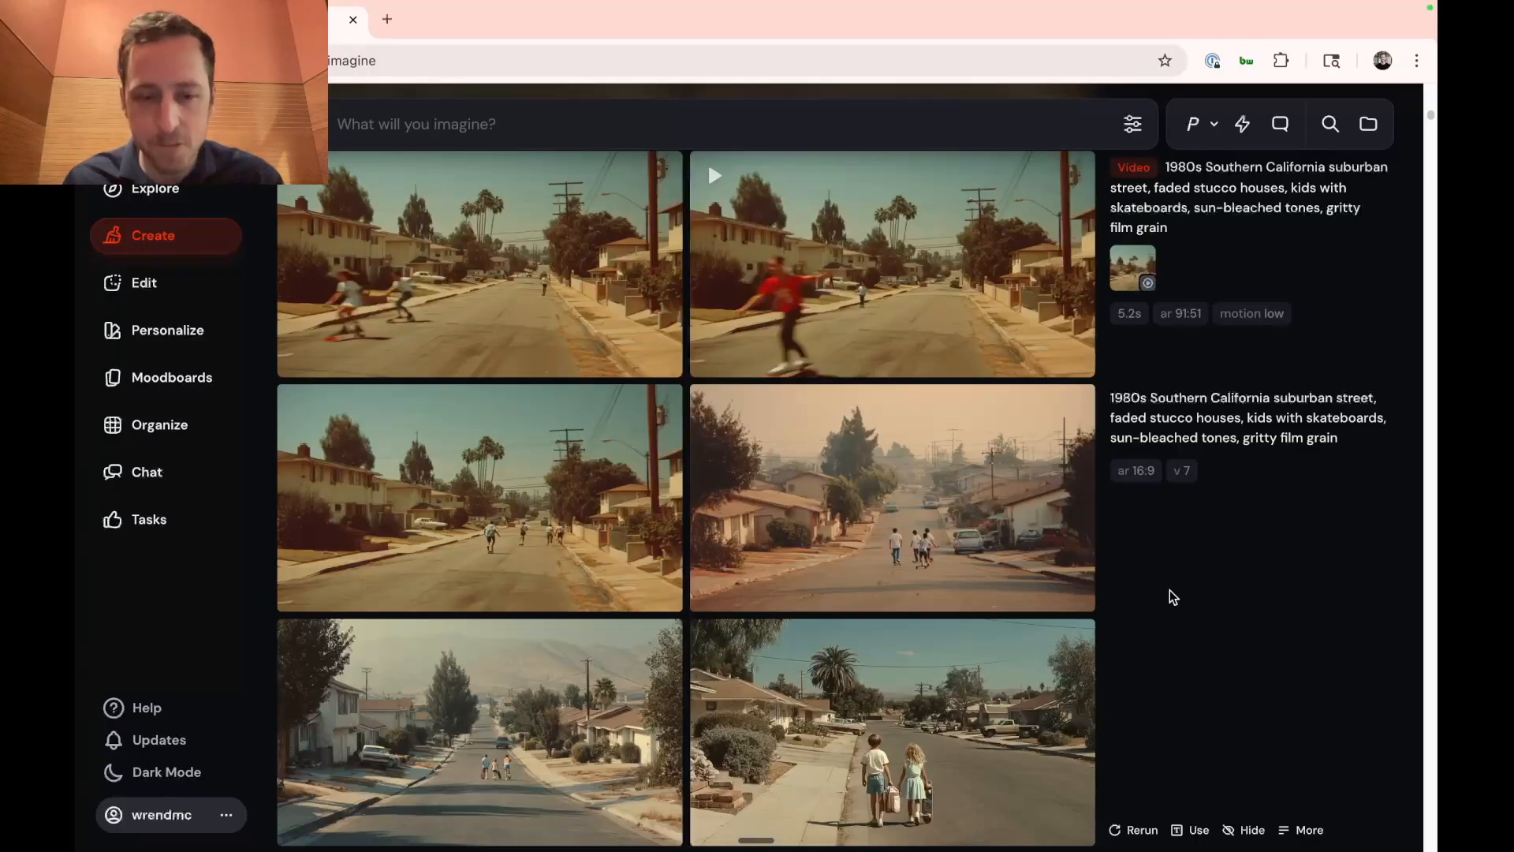
Switch to Midjourney and examine the images and 5.2s videos generated from the 1980s Southern California suburban street prompt.
mouse_move(616, 477)
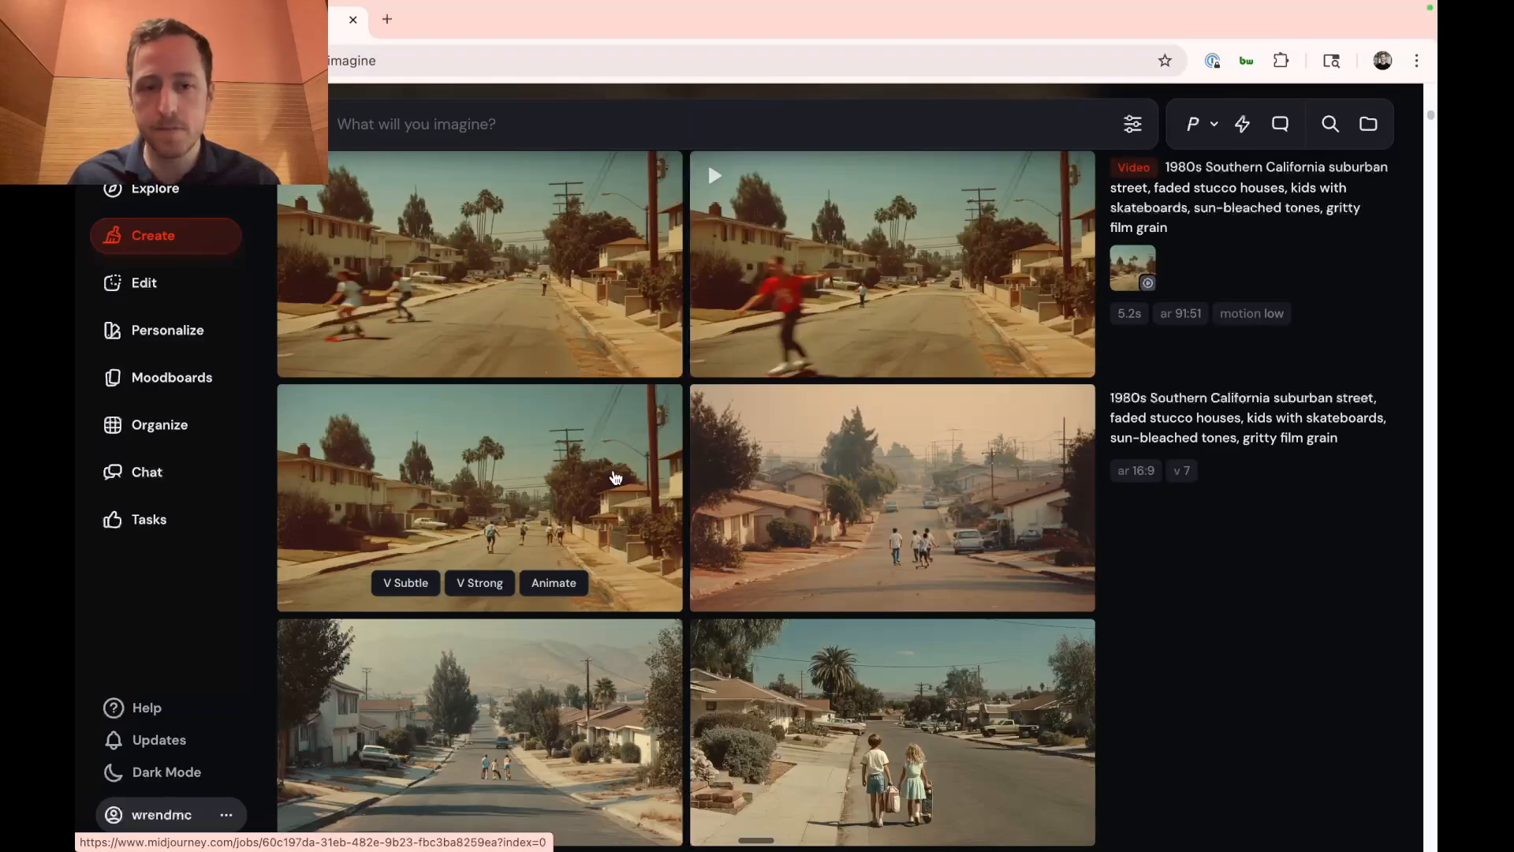
scroll(616, 477, up, 3)
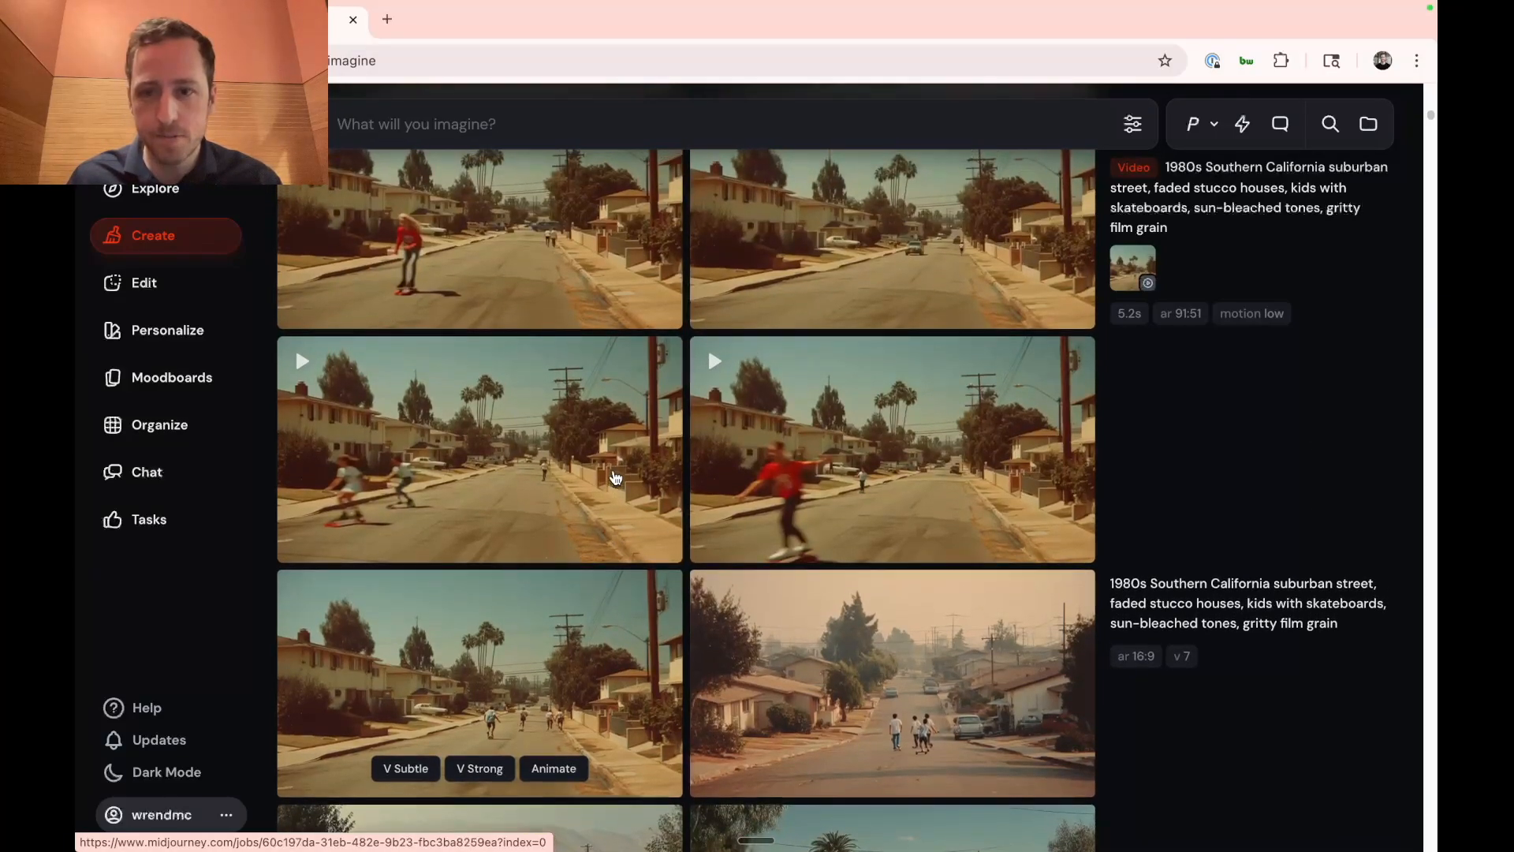
scroll(616, 477, up, 2)
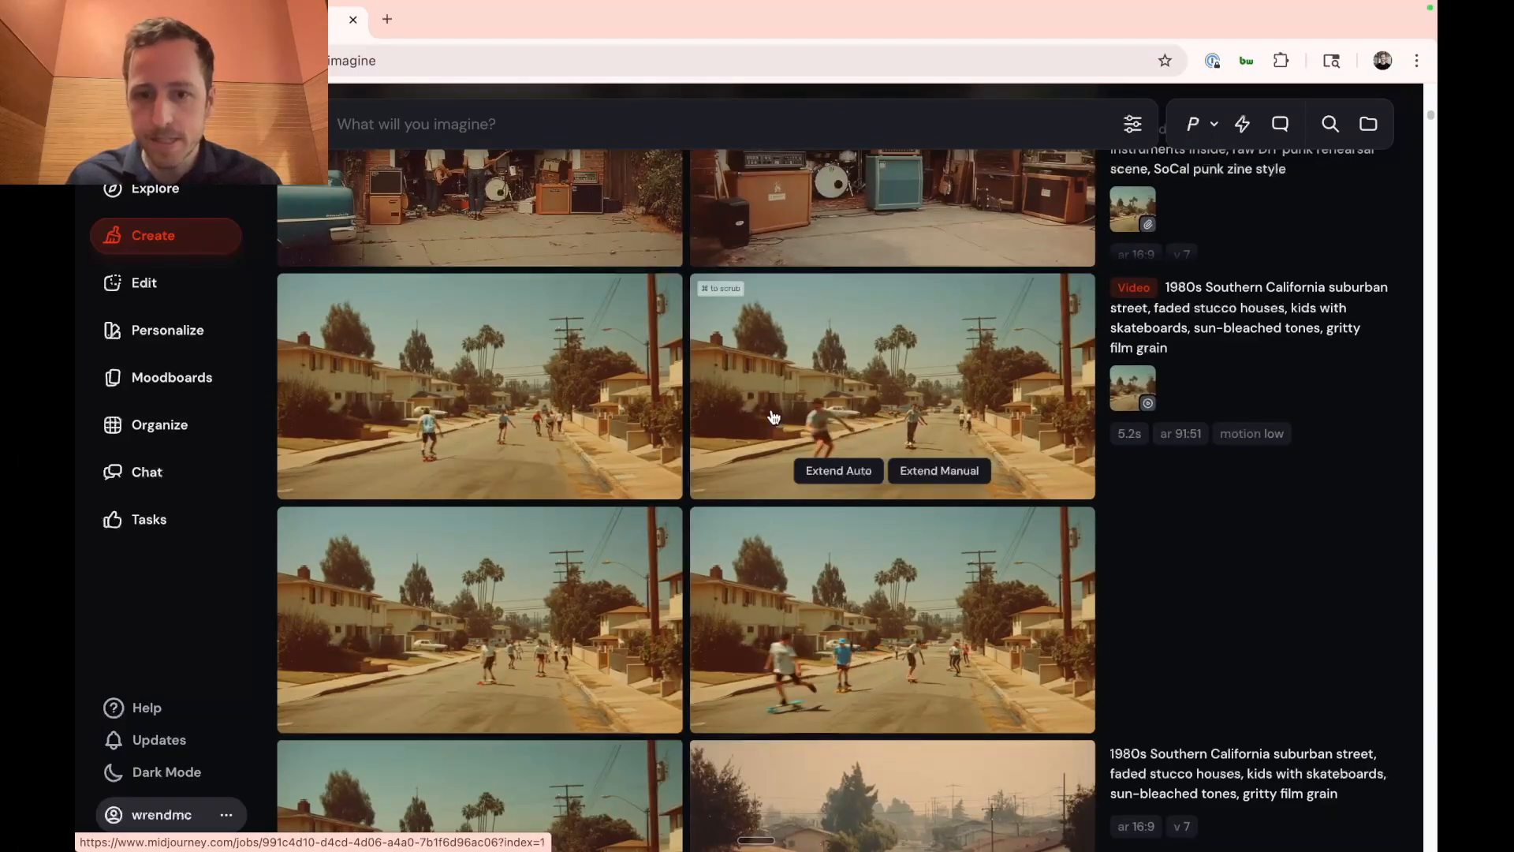
scroll(773, 416, up, 1)
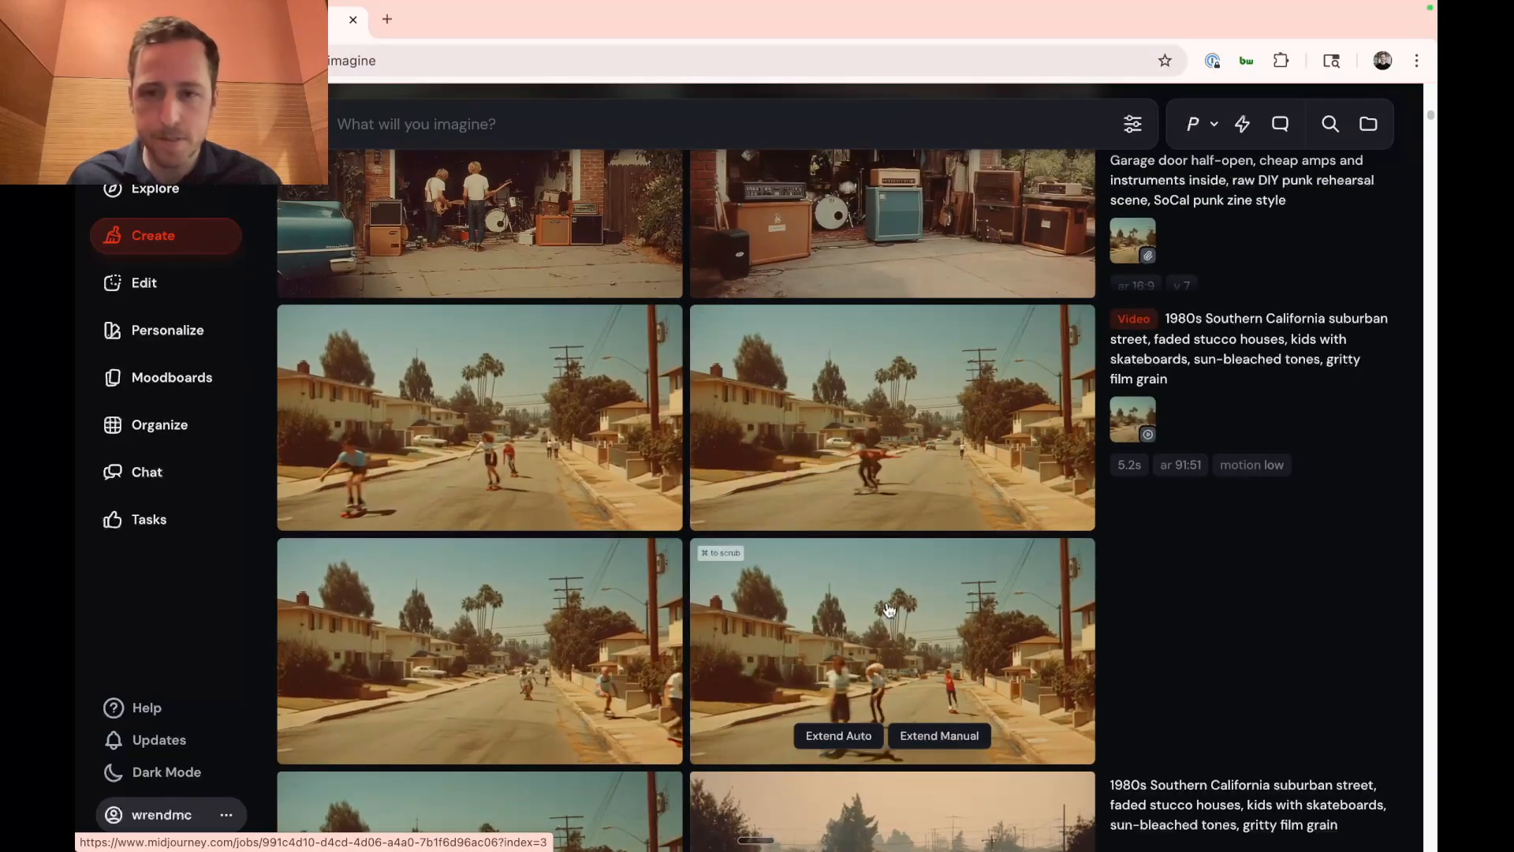
scroll(889, 610, up, 2)
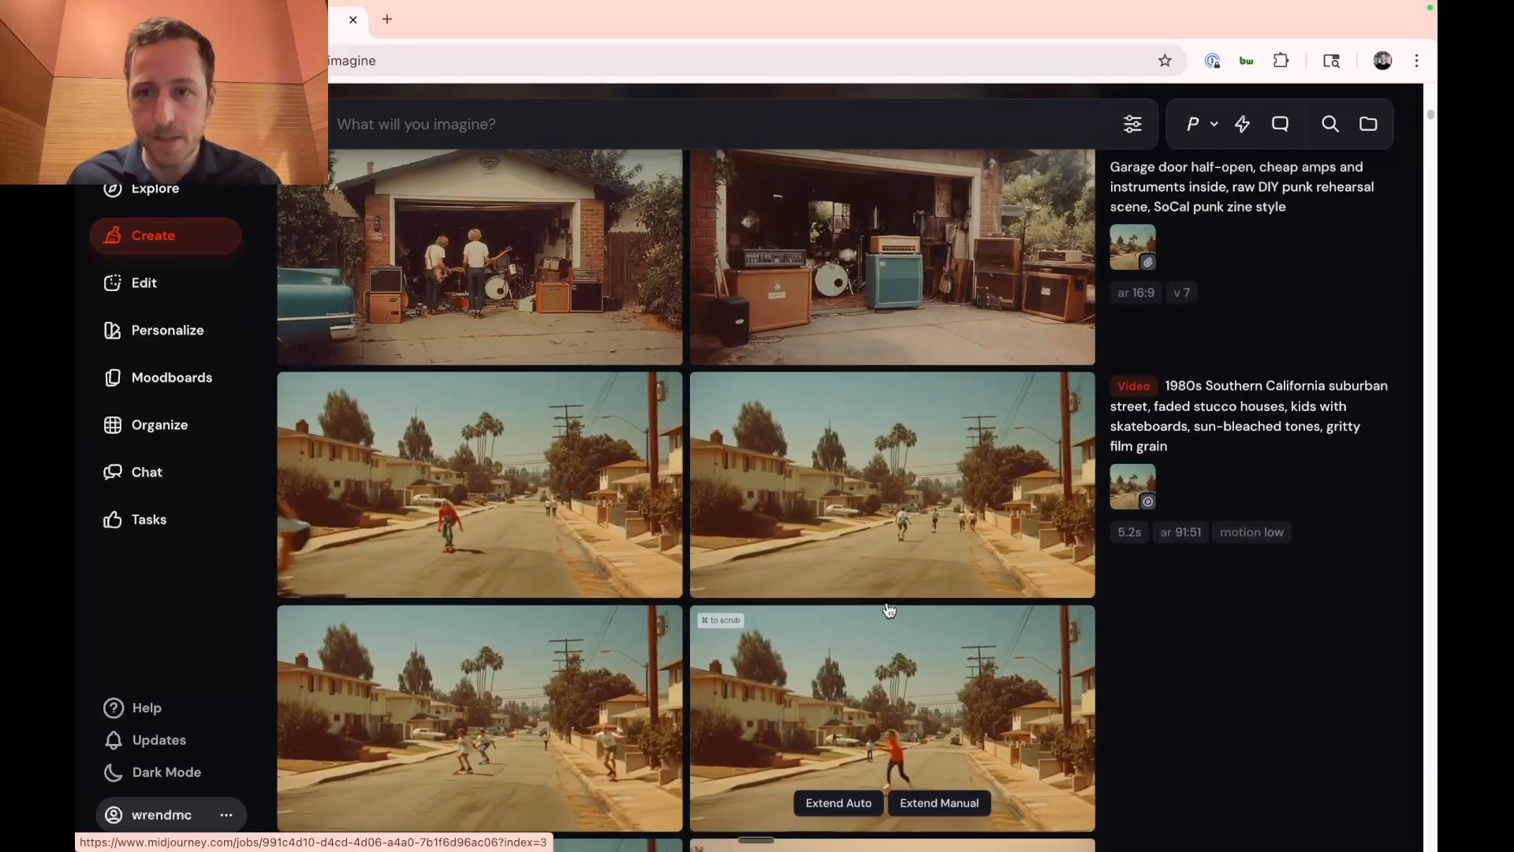
mouse_move(1195, 388)
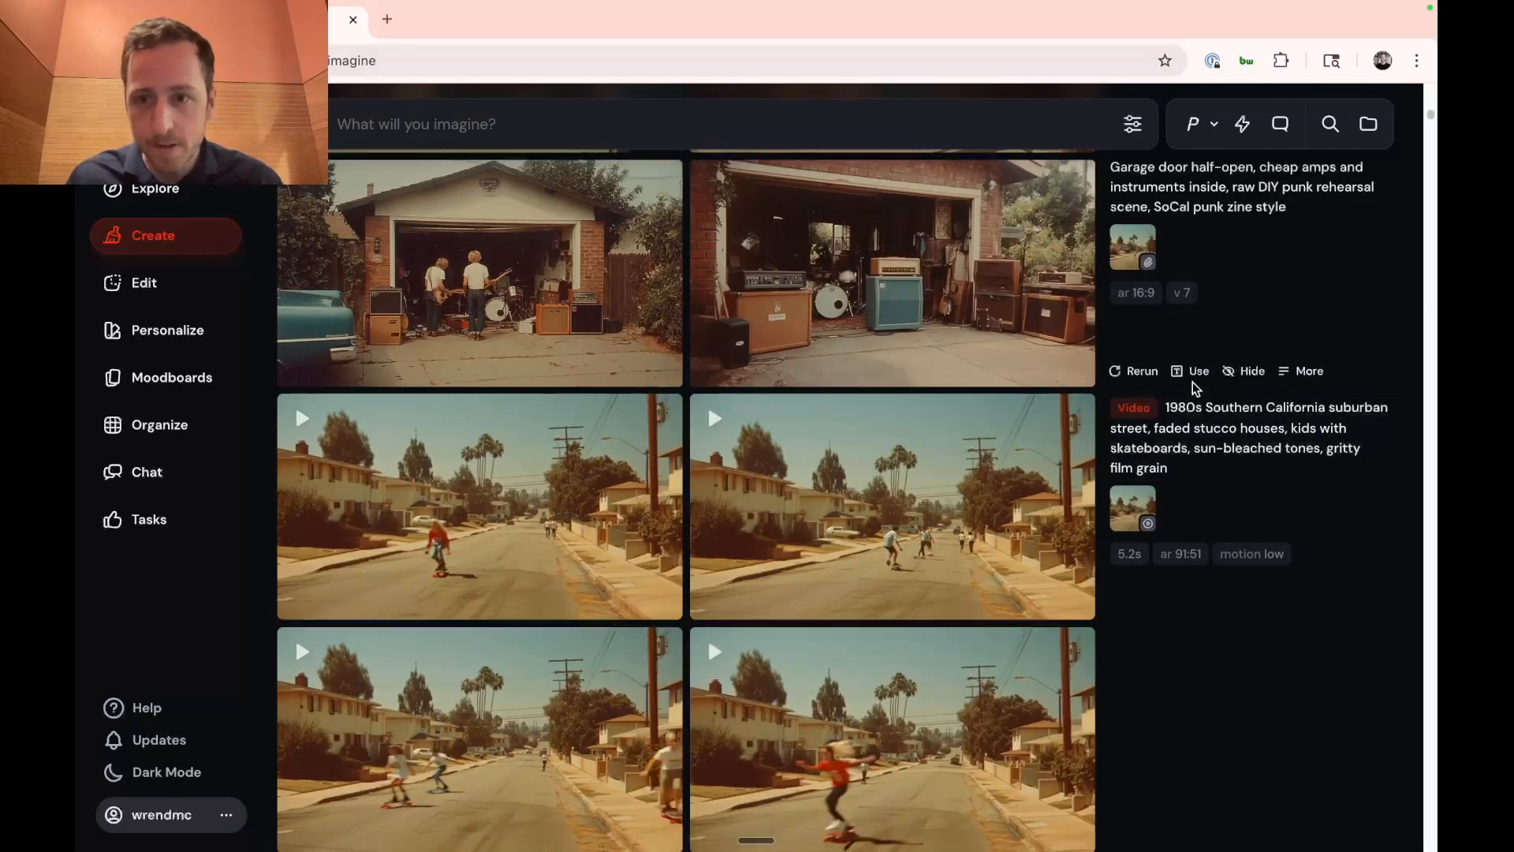
scroll(891, 583, down, 3)
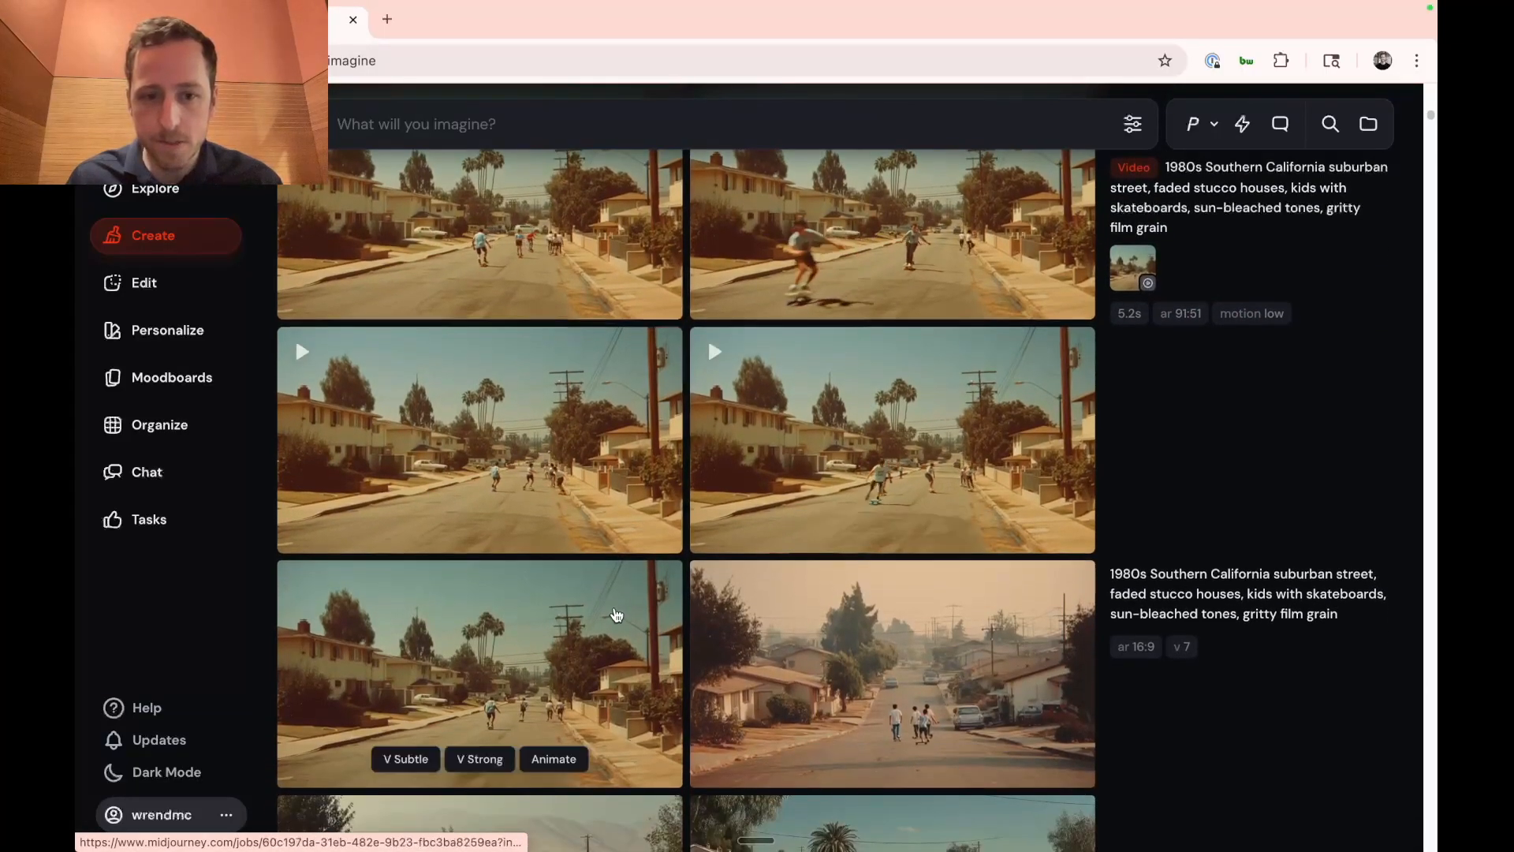
mouse_move(573, 529)
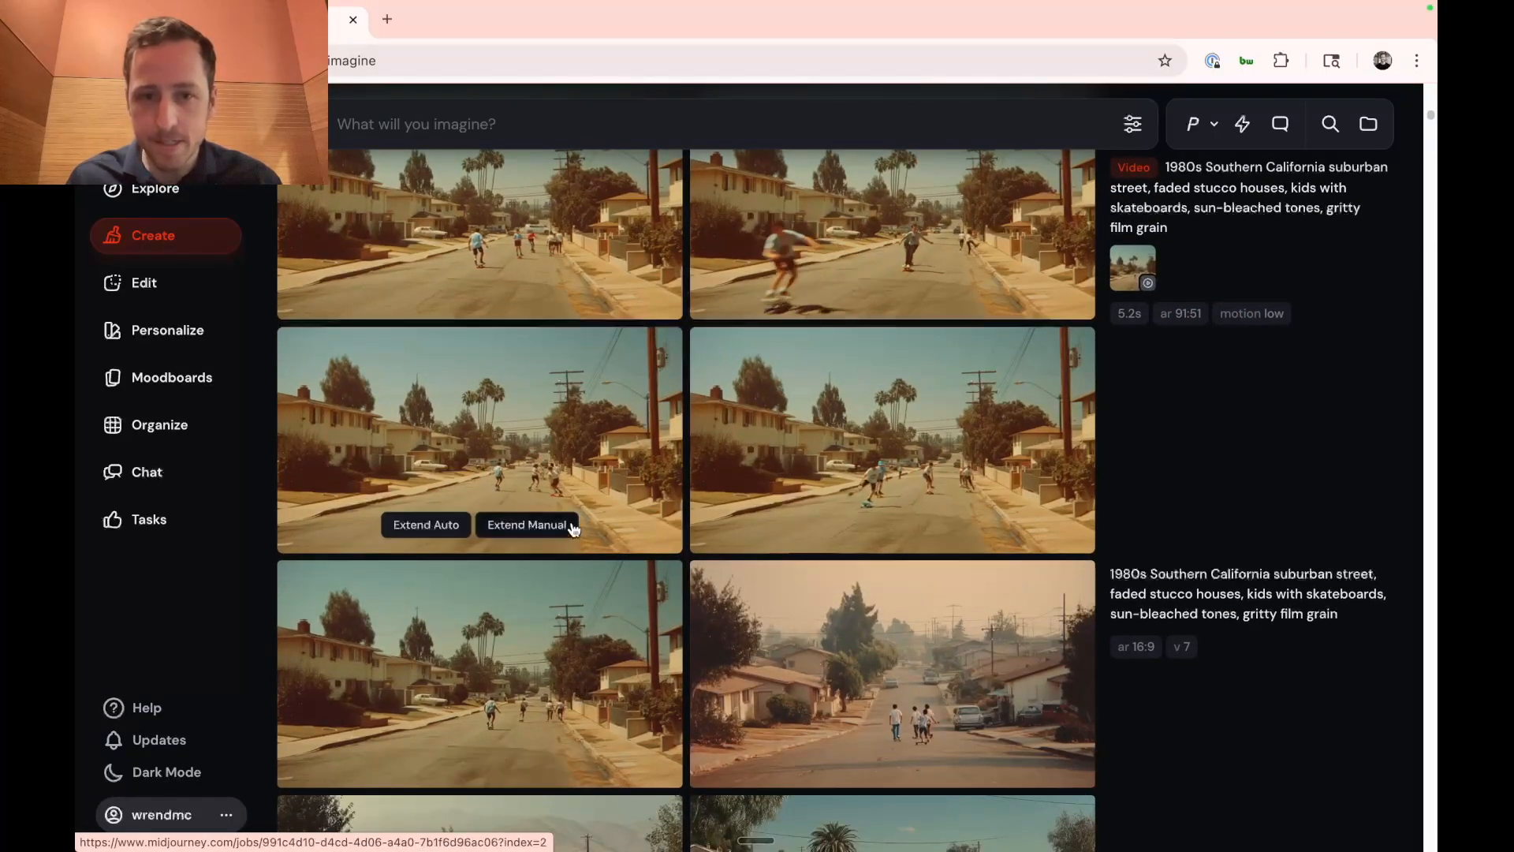
Open the first 16:9 suburban street image with the skateboarders, use it as a style reference, and close the image view.
scroll(573, 529, down, 4)
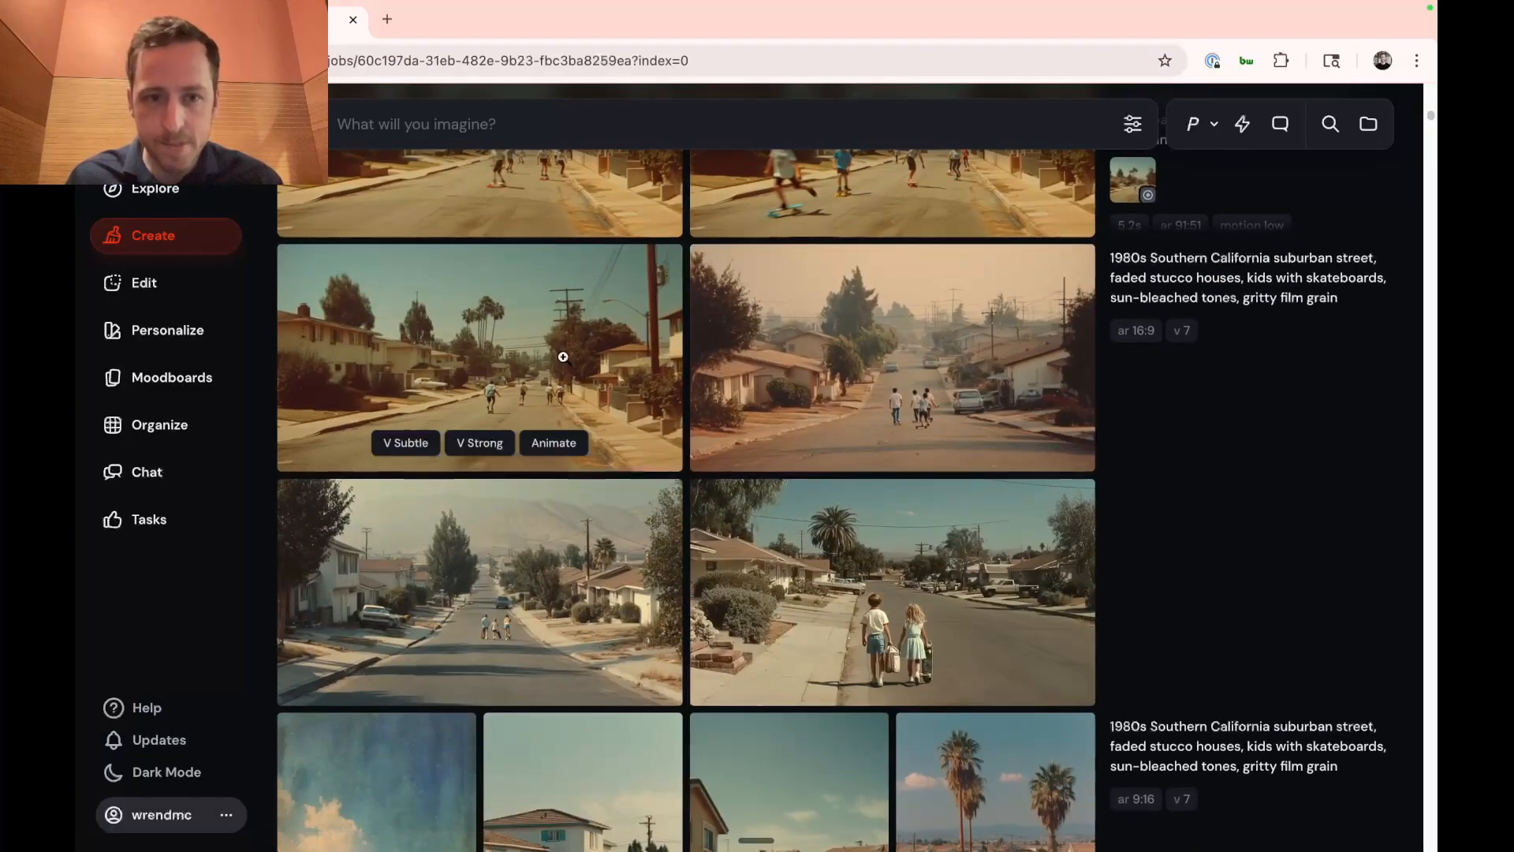
click(563, 357)
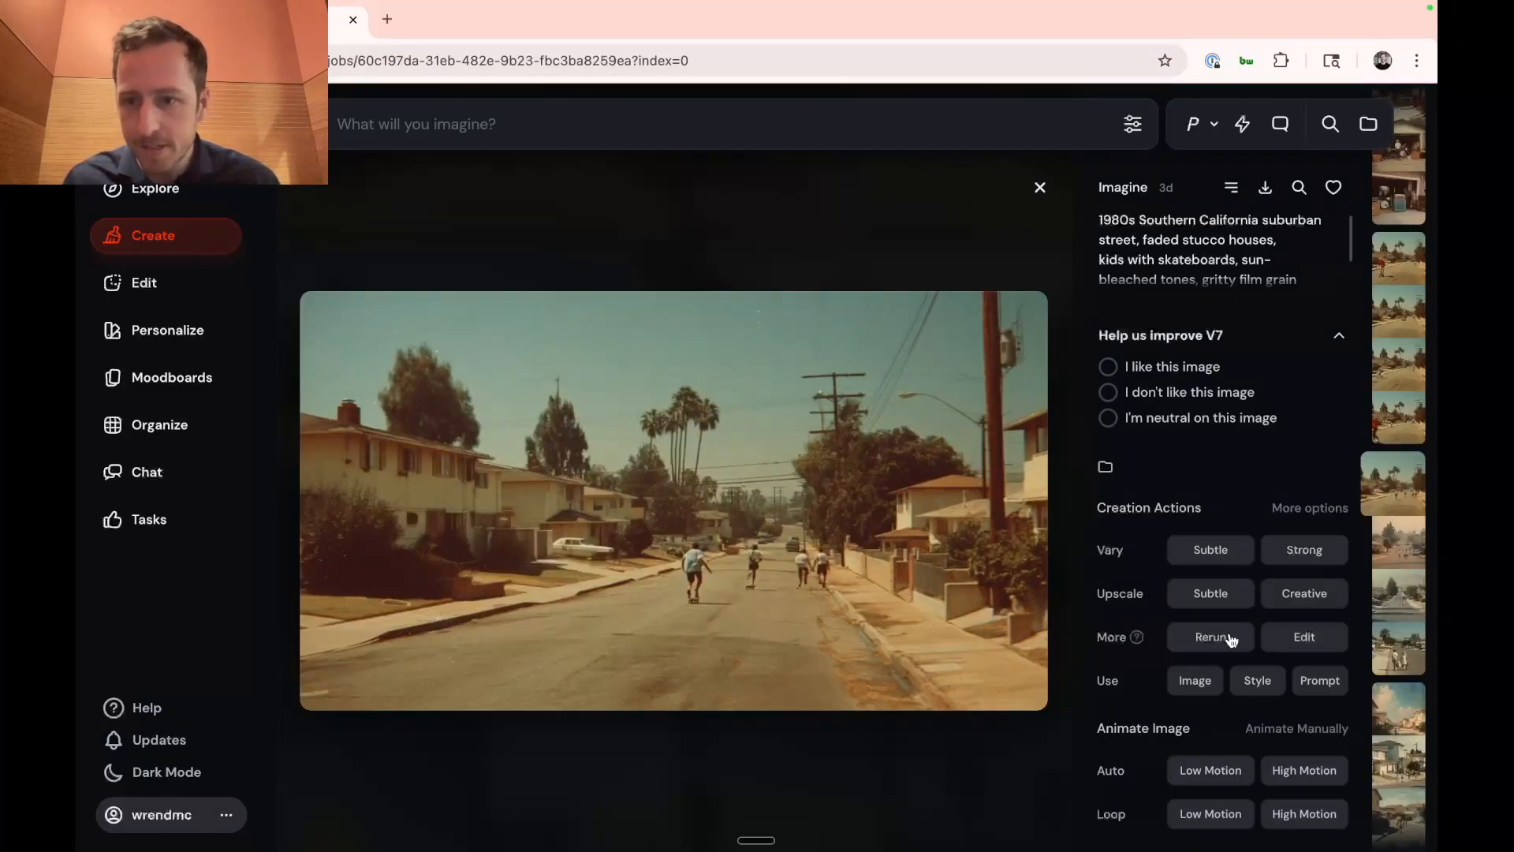
click(1259, 681)
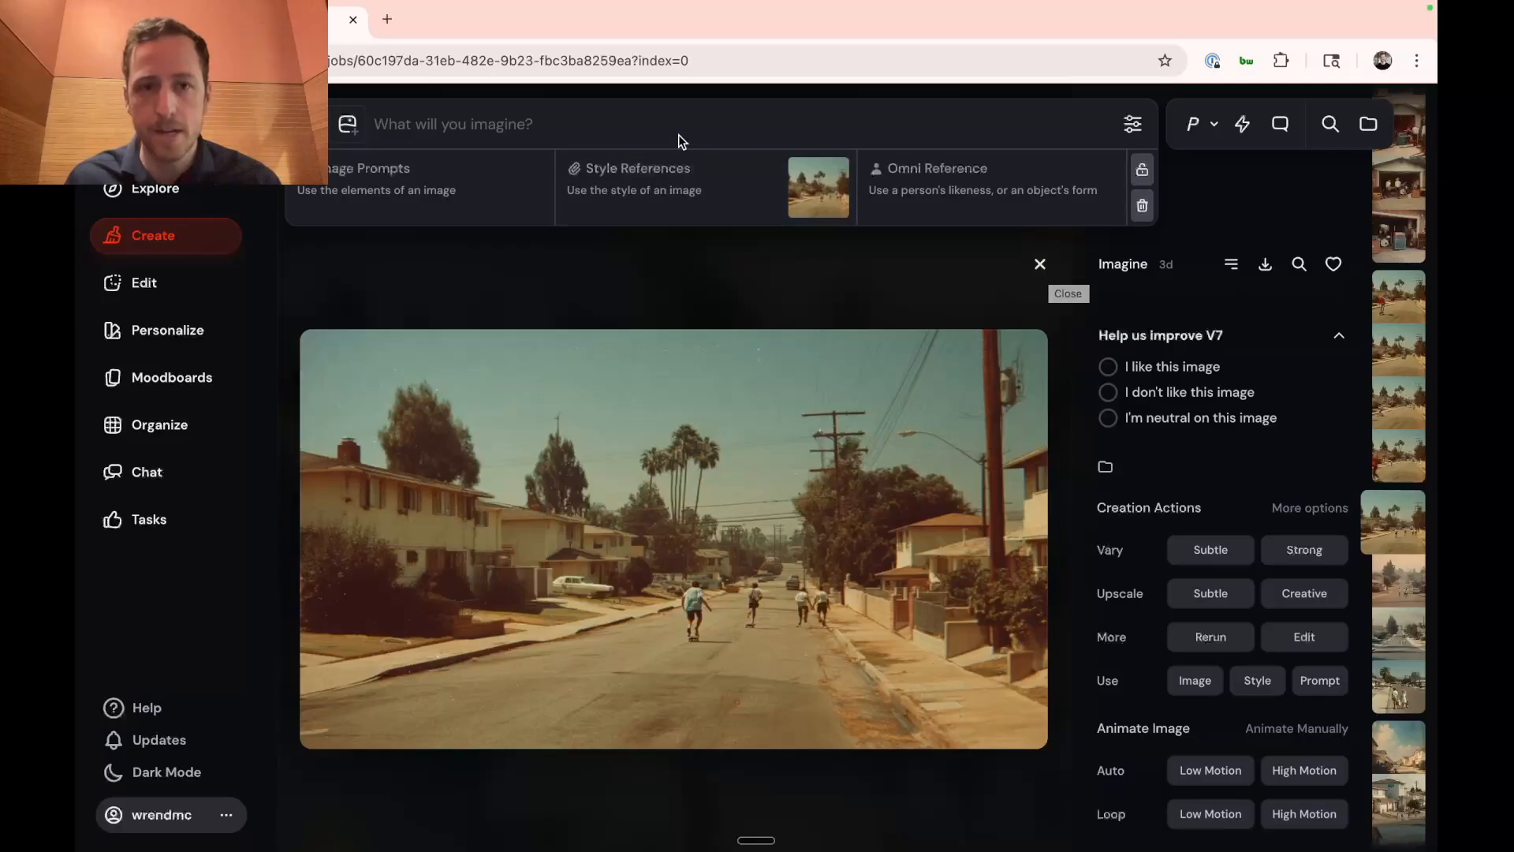
click(1037, 265)
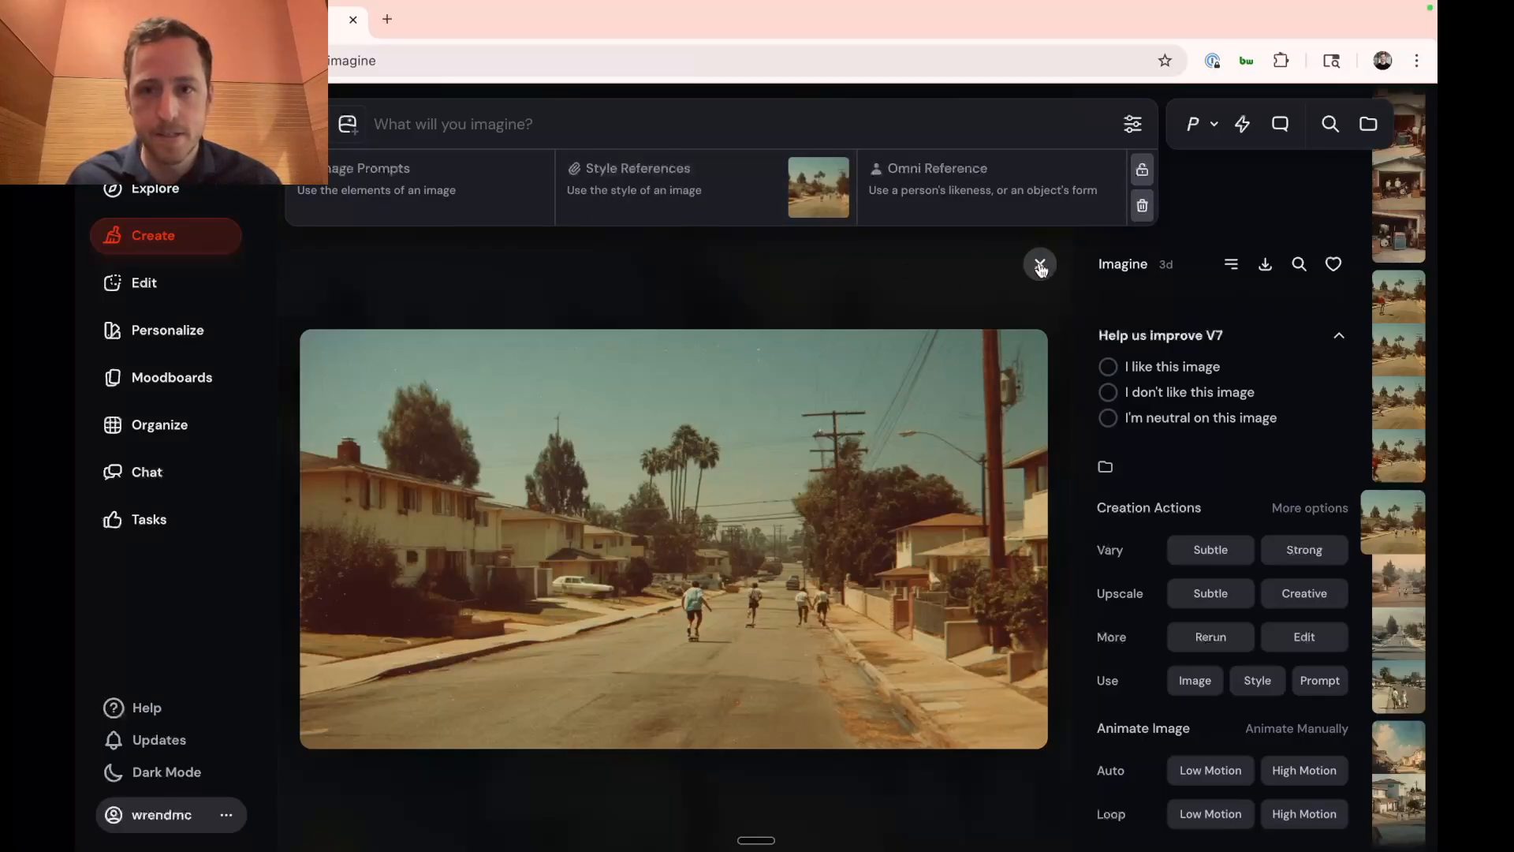
Reuse the "Garage door half-open, cheap amps and instruments inside" prompt with its 16:9 aspect ratio as the new prompt.
scroll(1219, 320, up, 6)
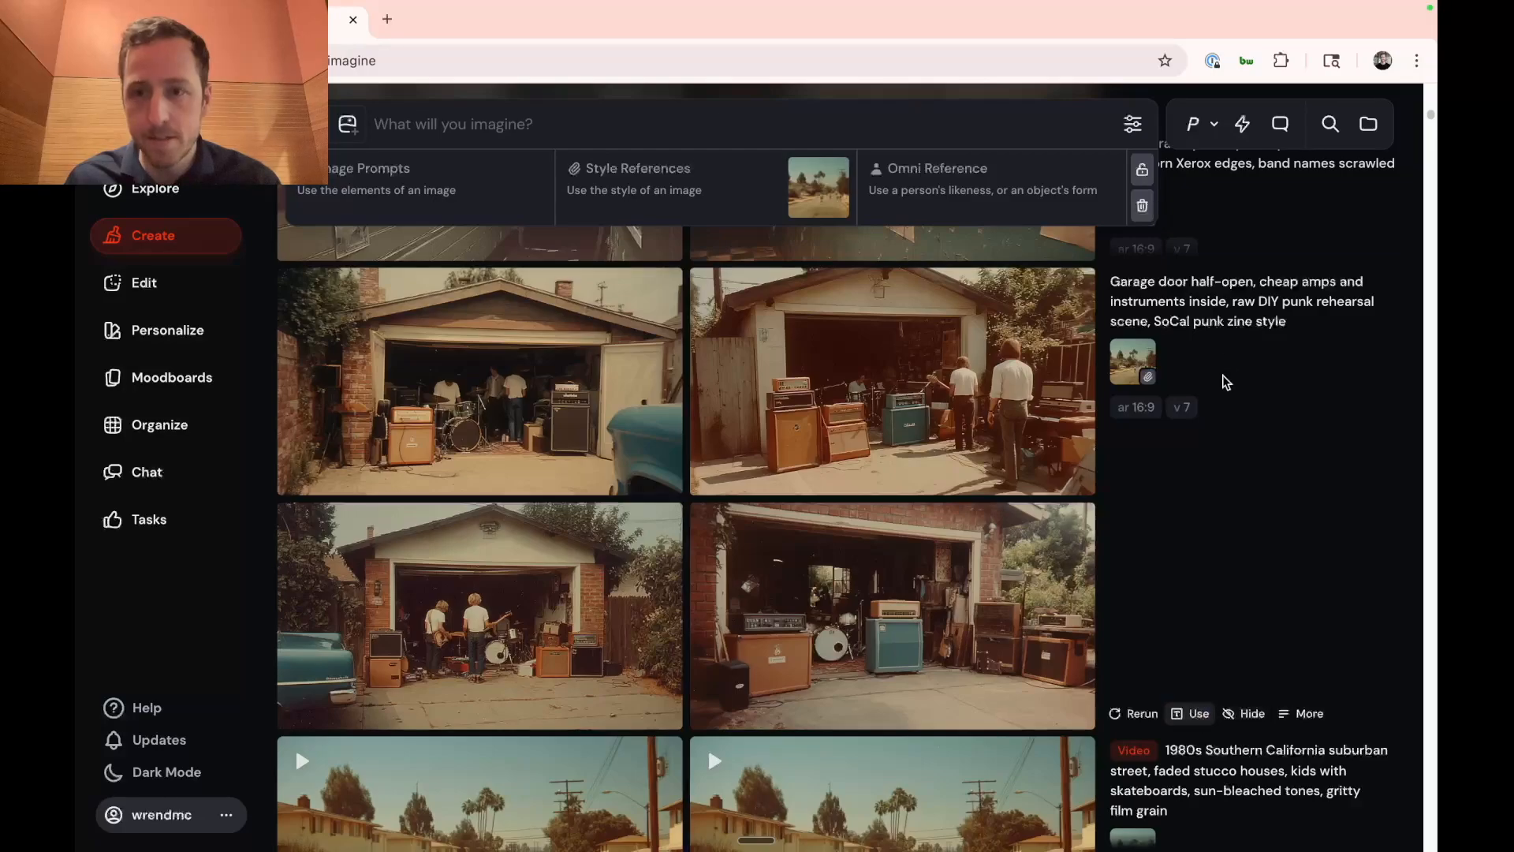
click(1375, 326)
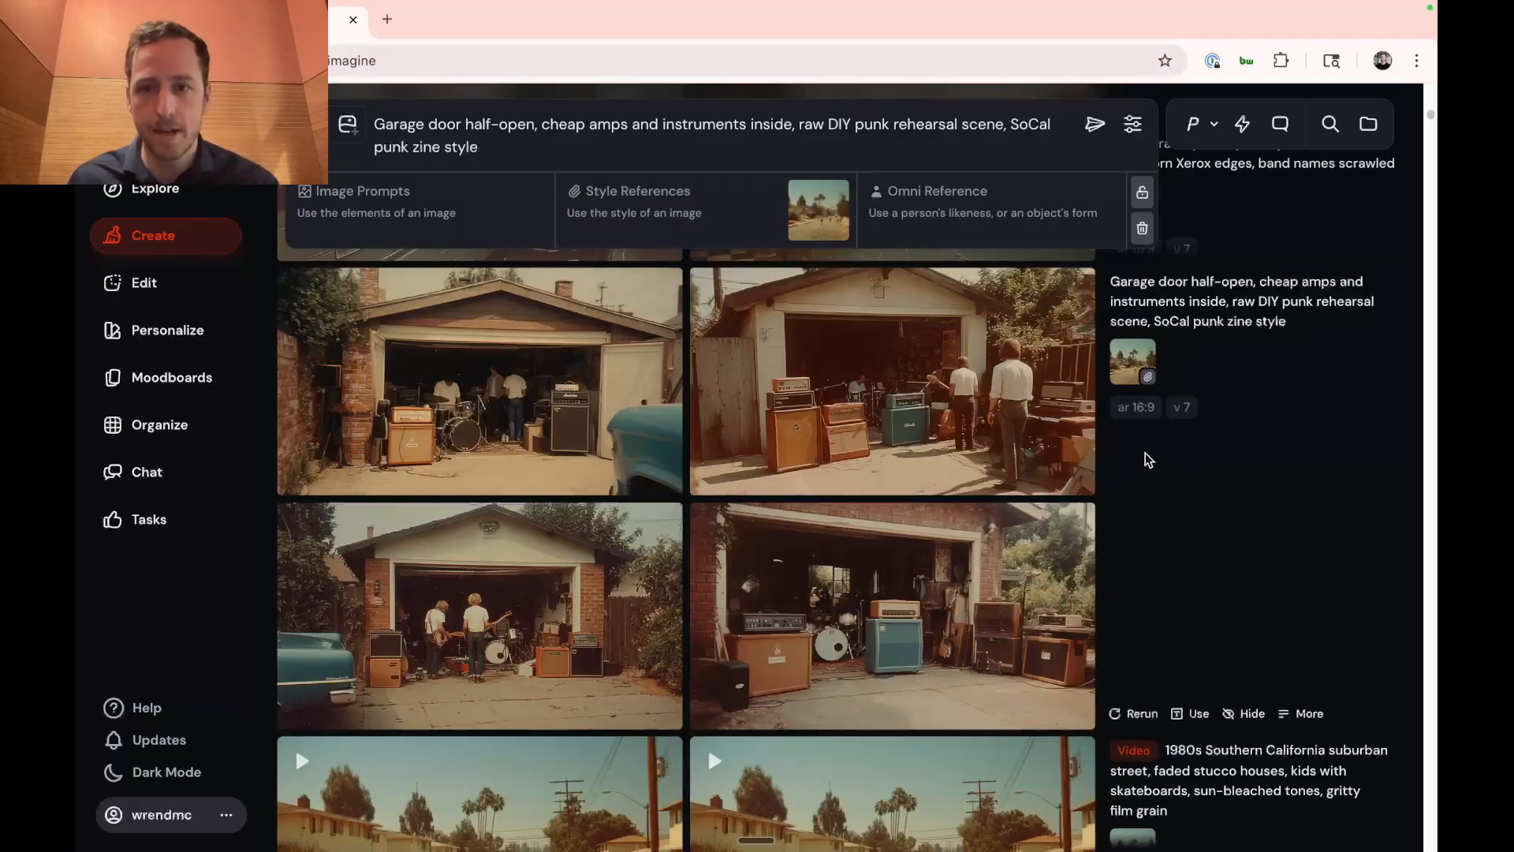
click(1136, 408)
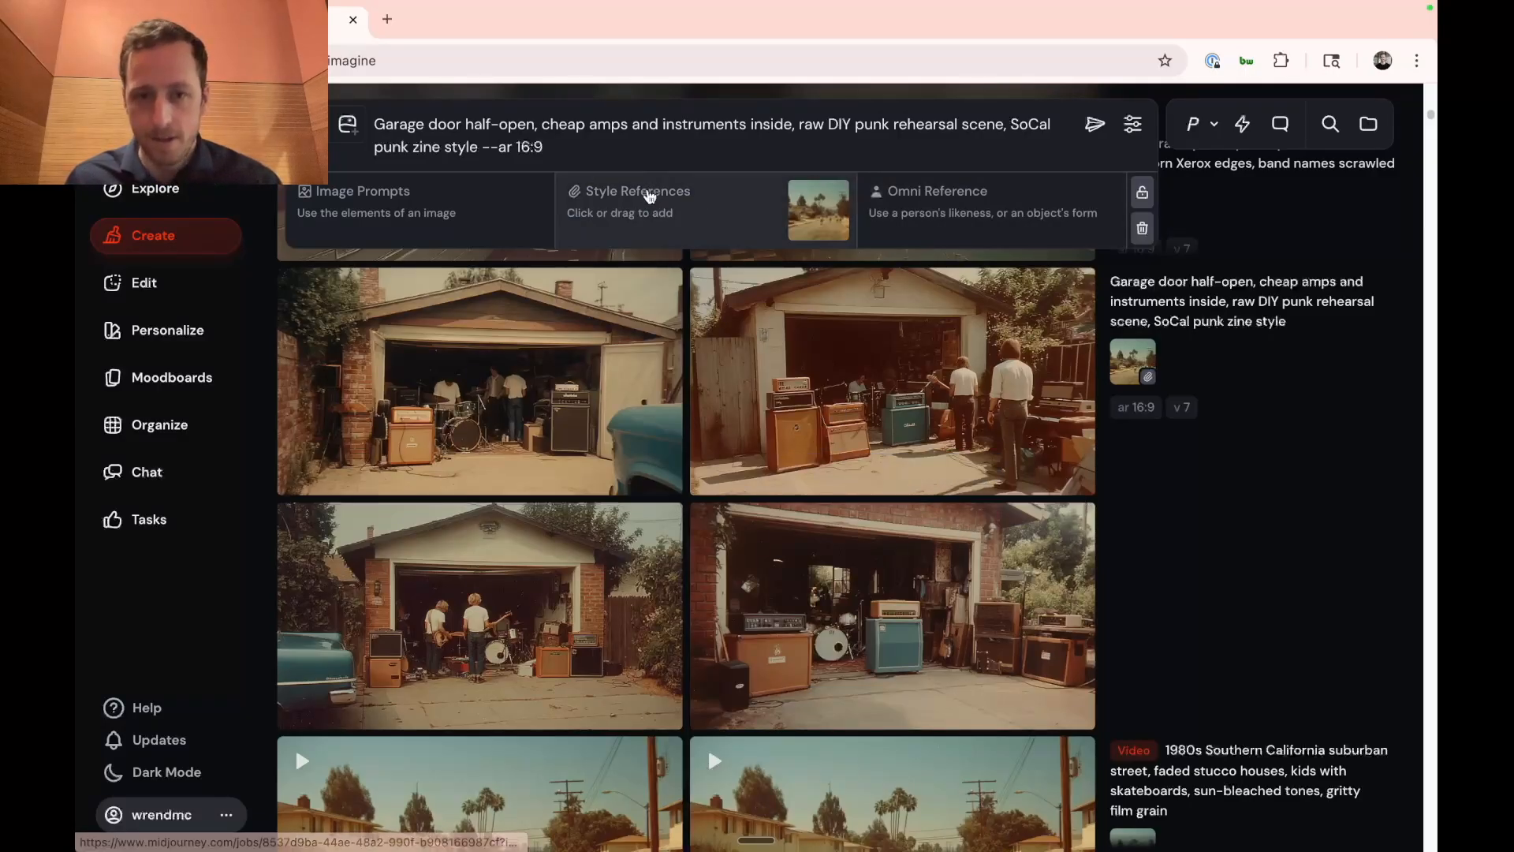
Examine the images and 5.2s videos generated from the punk flyers, lyric notebook closeup, garage, sunlit alley and graffiti wall prompts.
scroll(896, 519, up, 3)
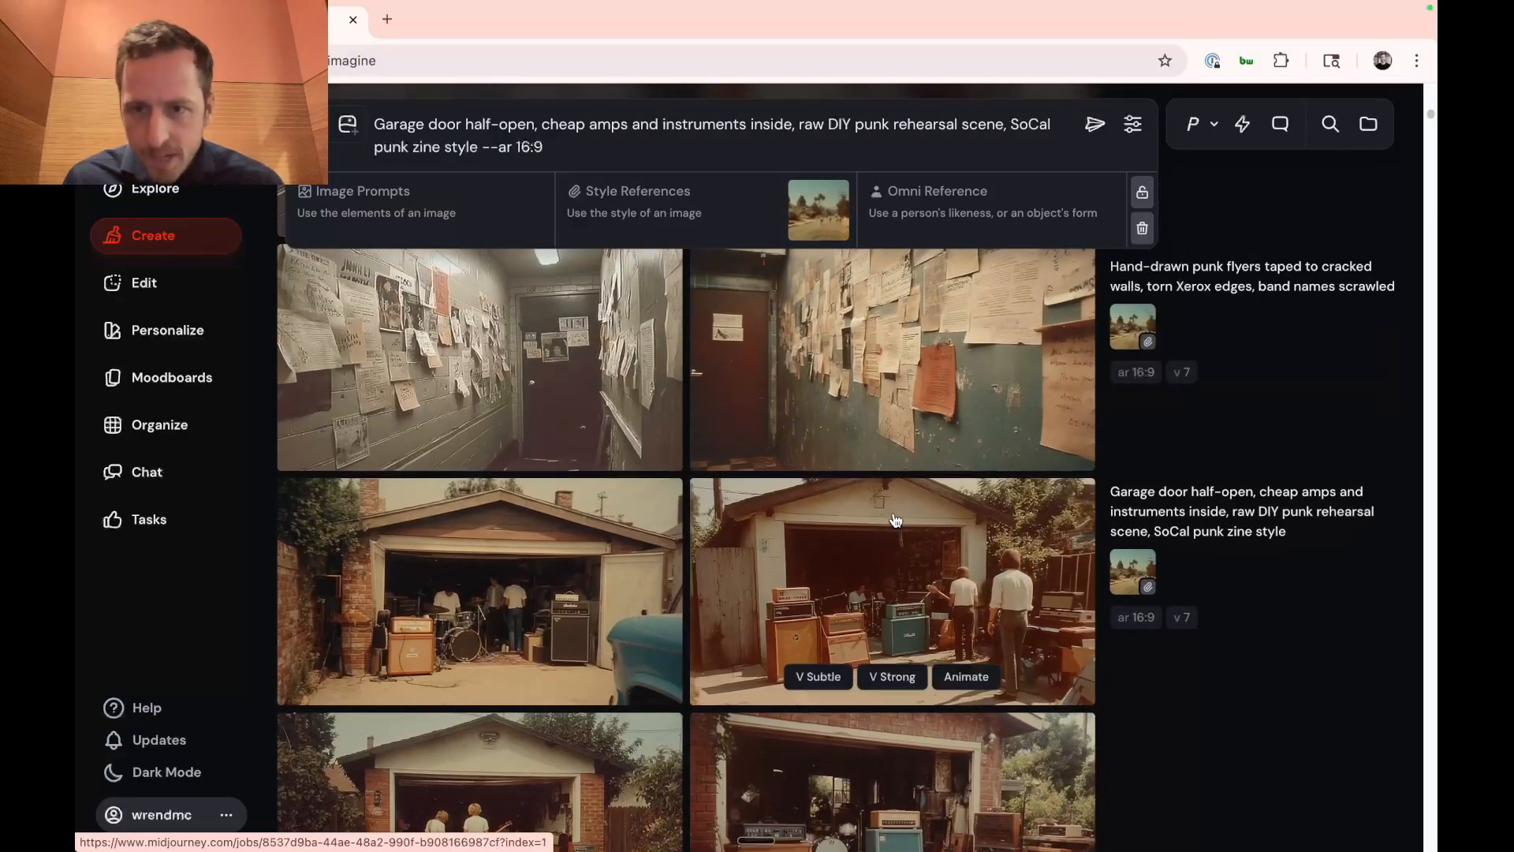
scroll(895, 519, up, 4)
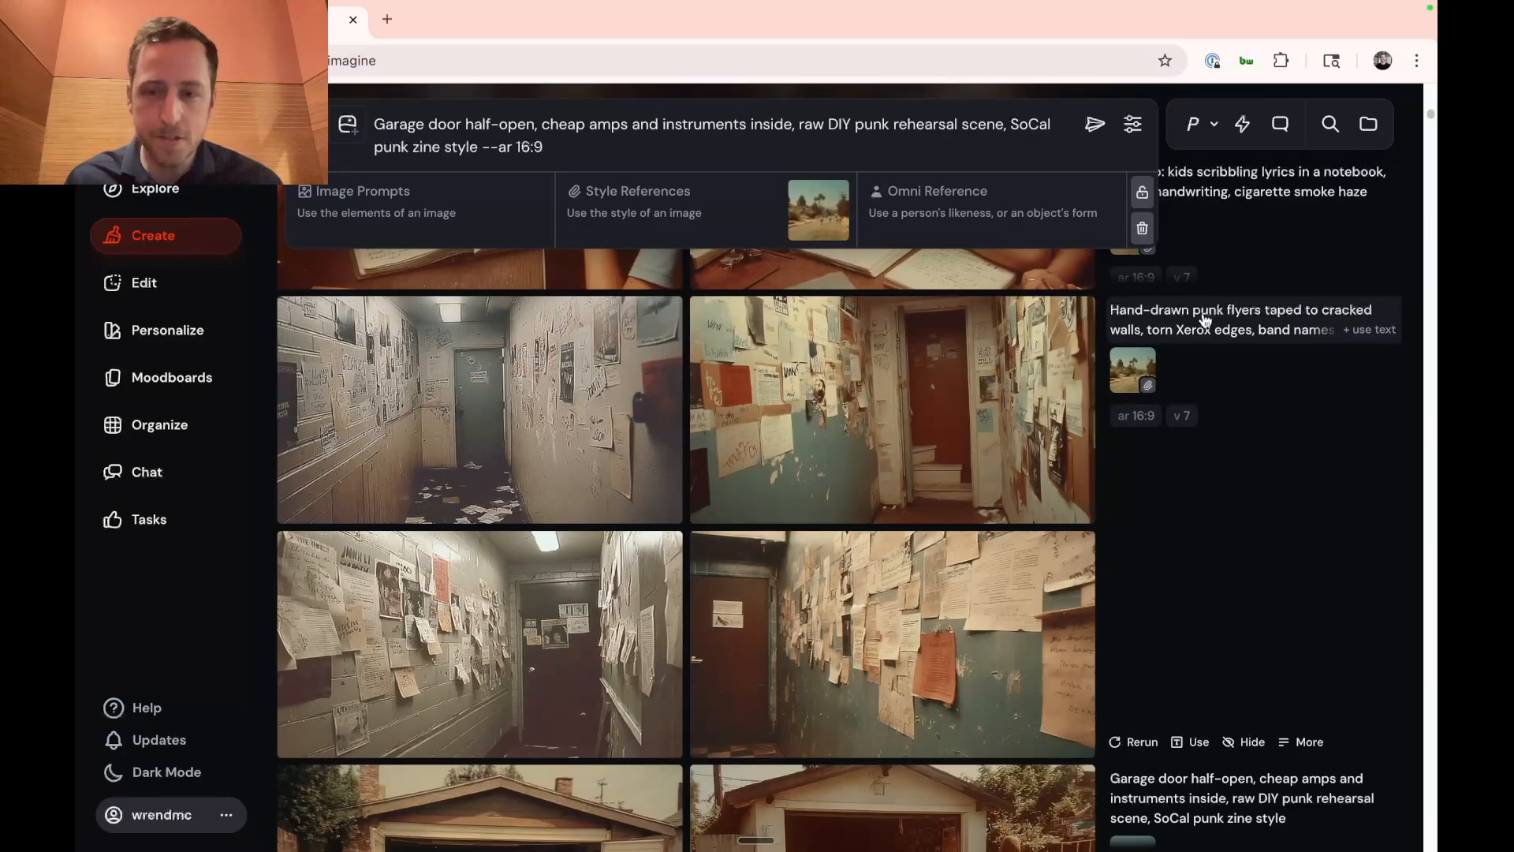
scroll(1183, 331, up, 4)
scroll(1180, 335, up, 5)
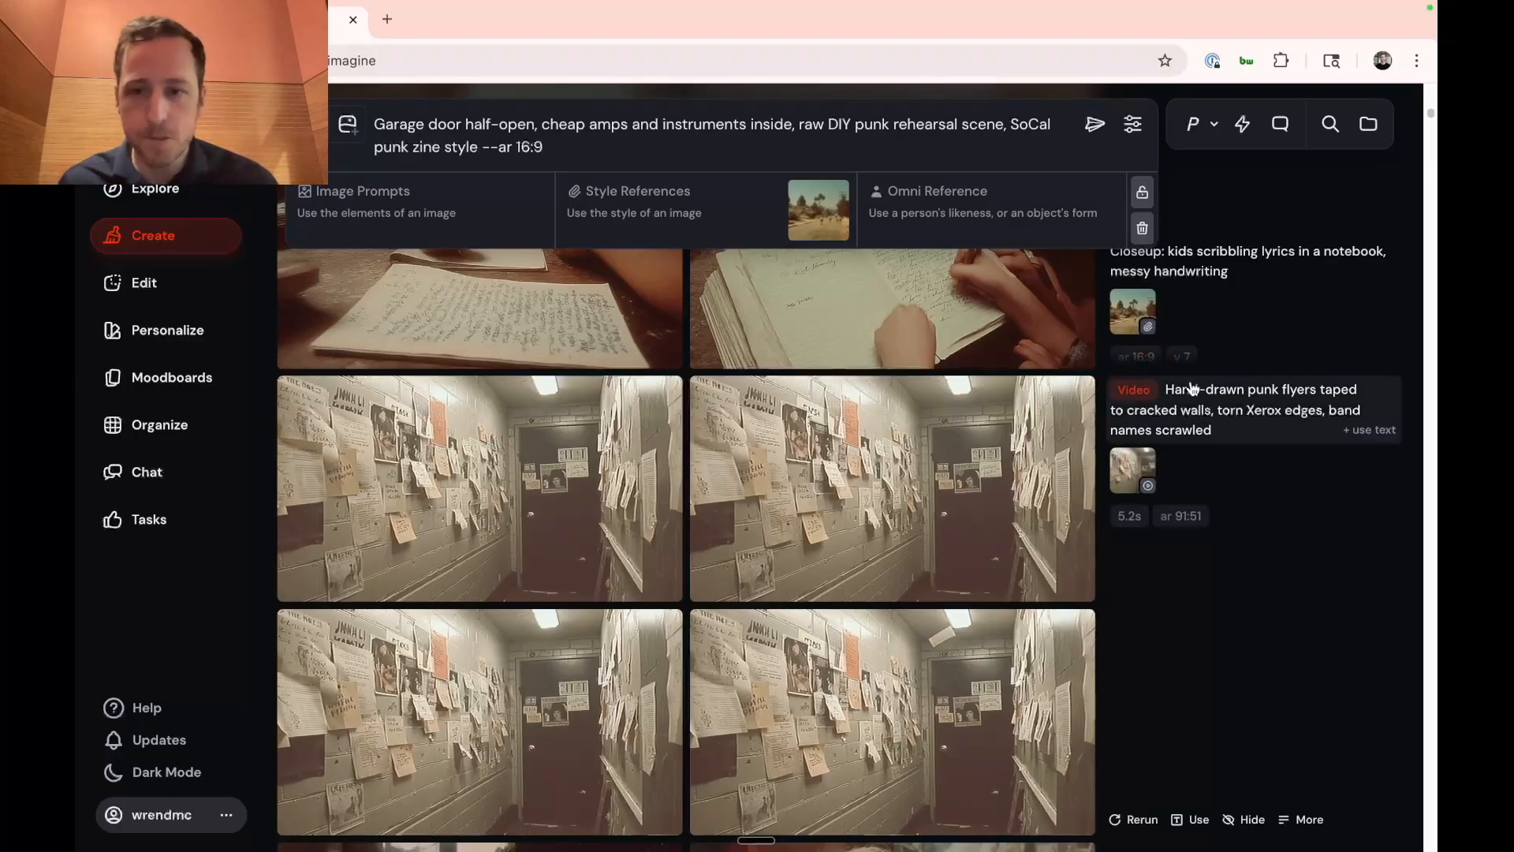
scroll(1131, 623, down, 5)
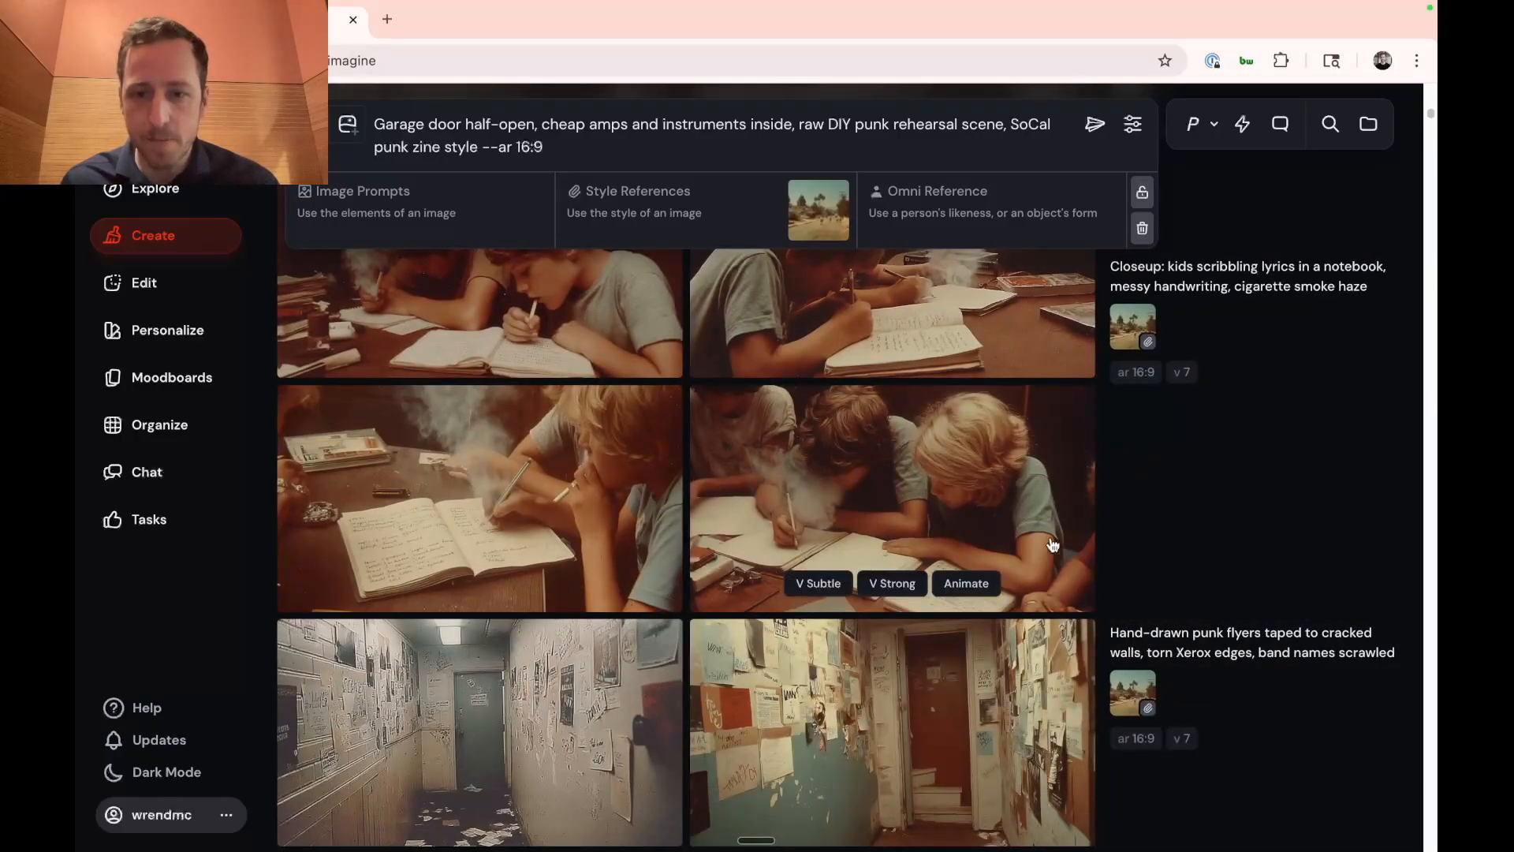
scroll(946, 473, up, 5)
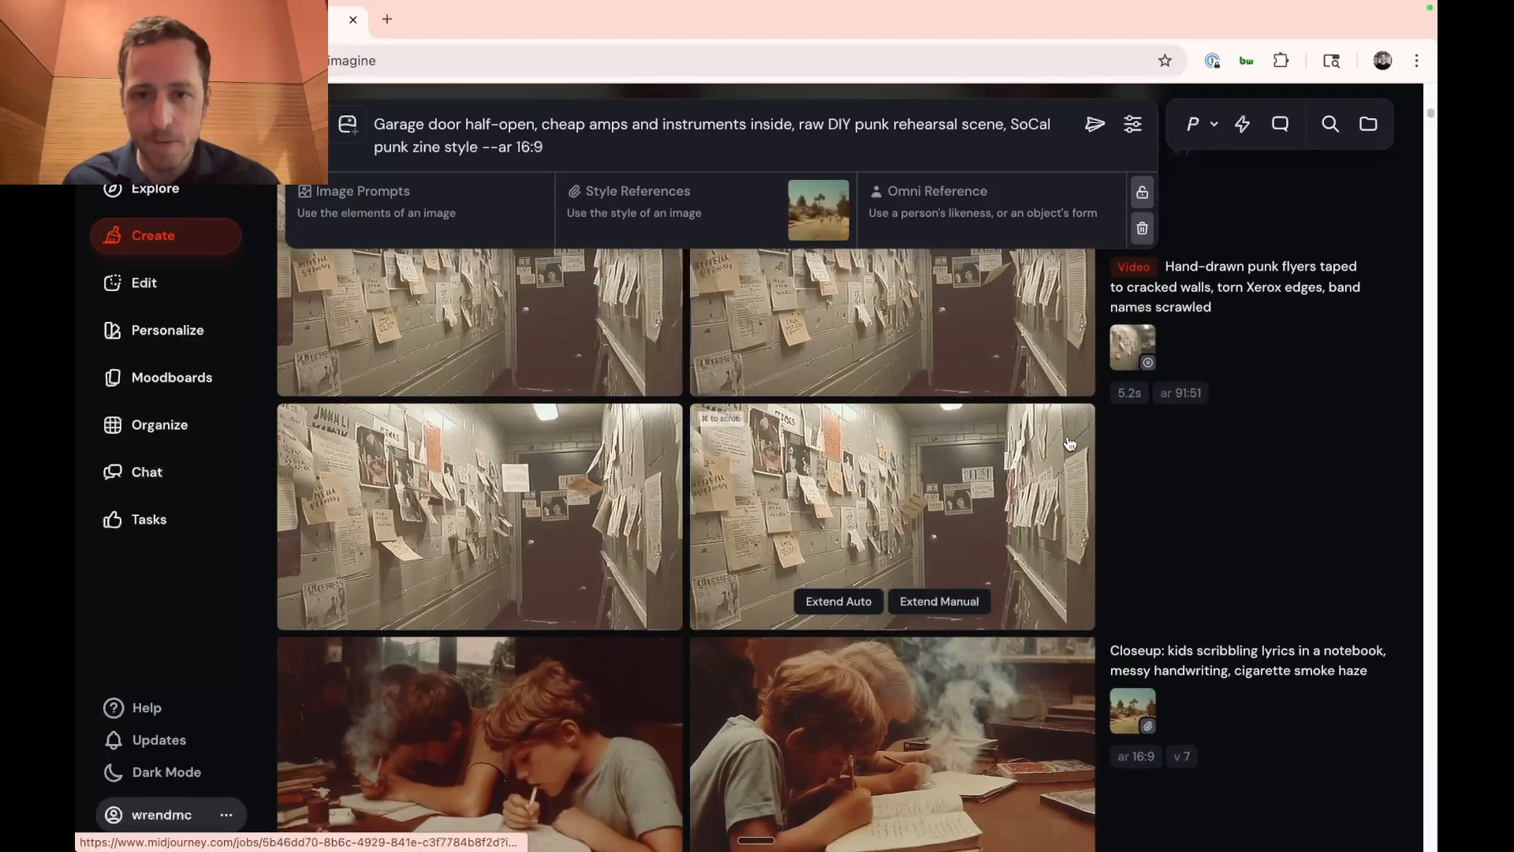
scroll(940, 481, up, 4)
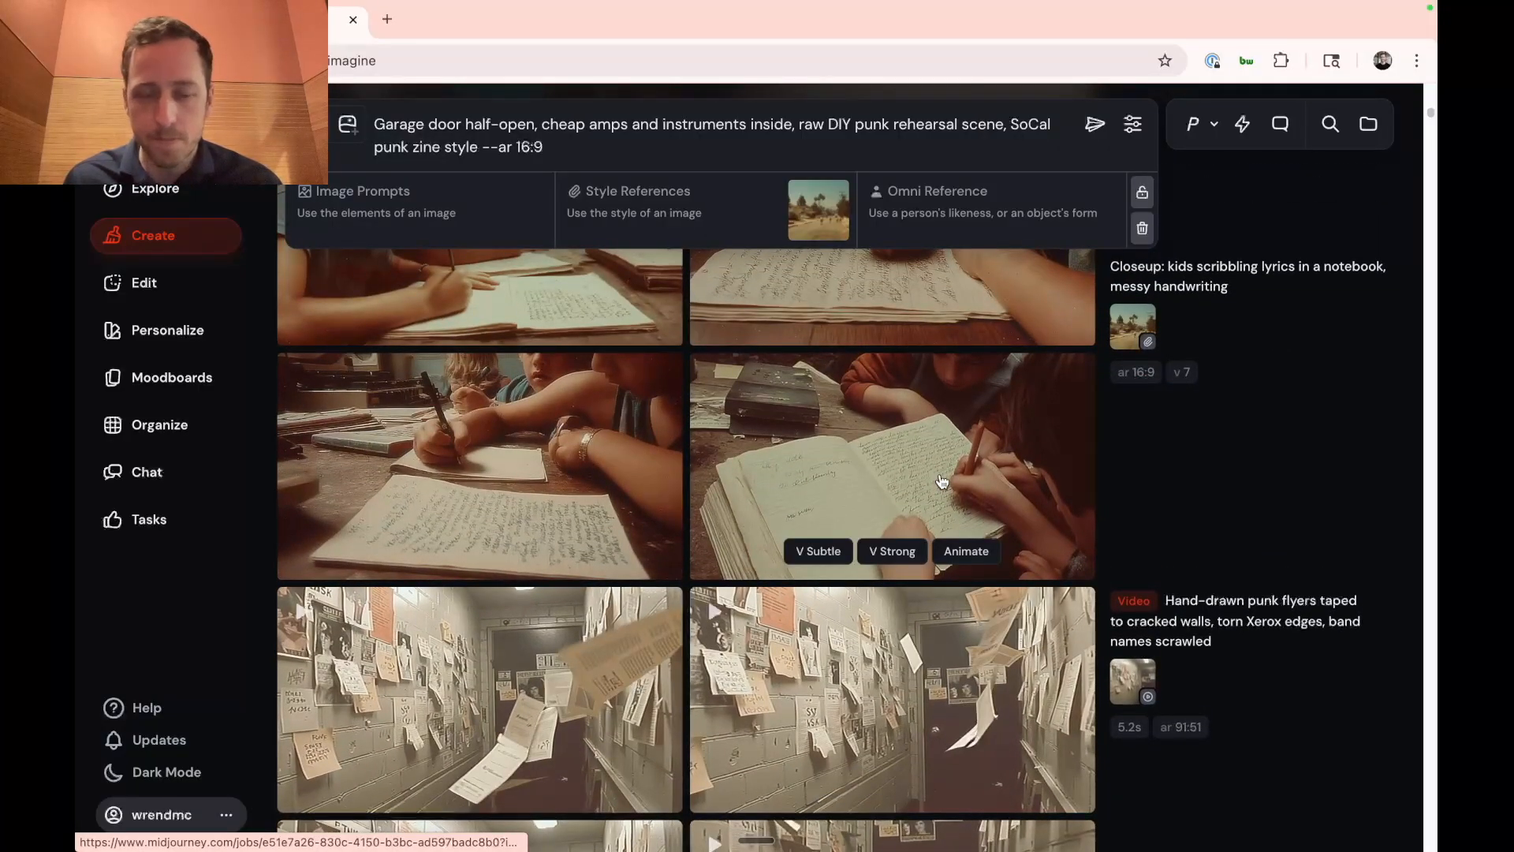
scroll(941, 481, up, 3)
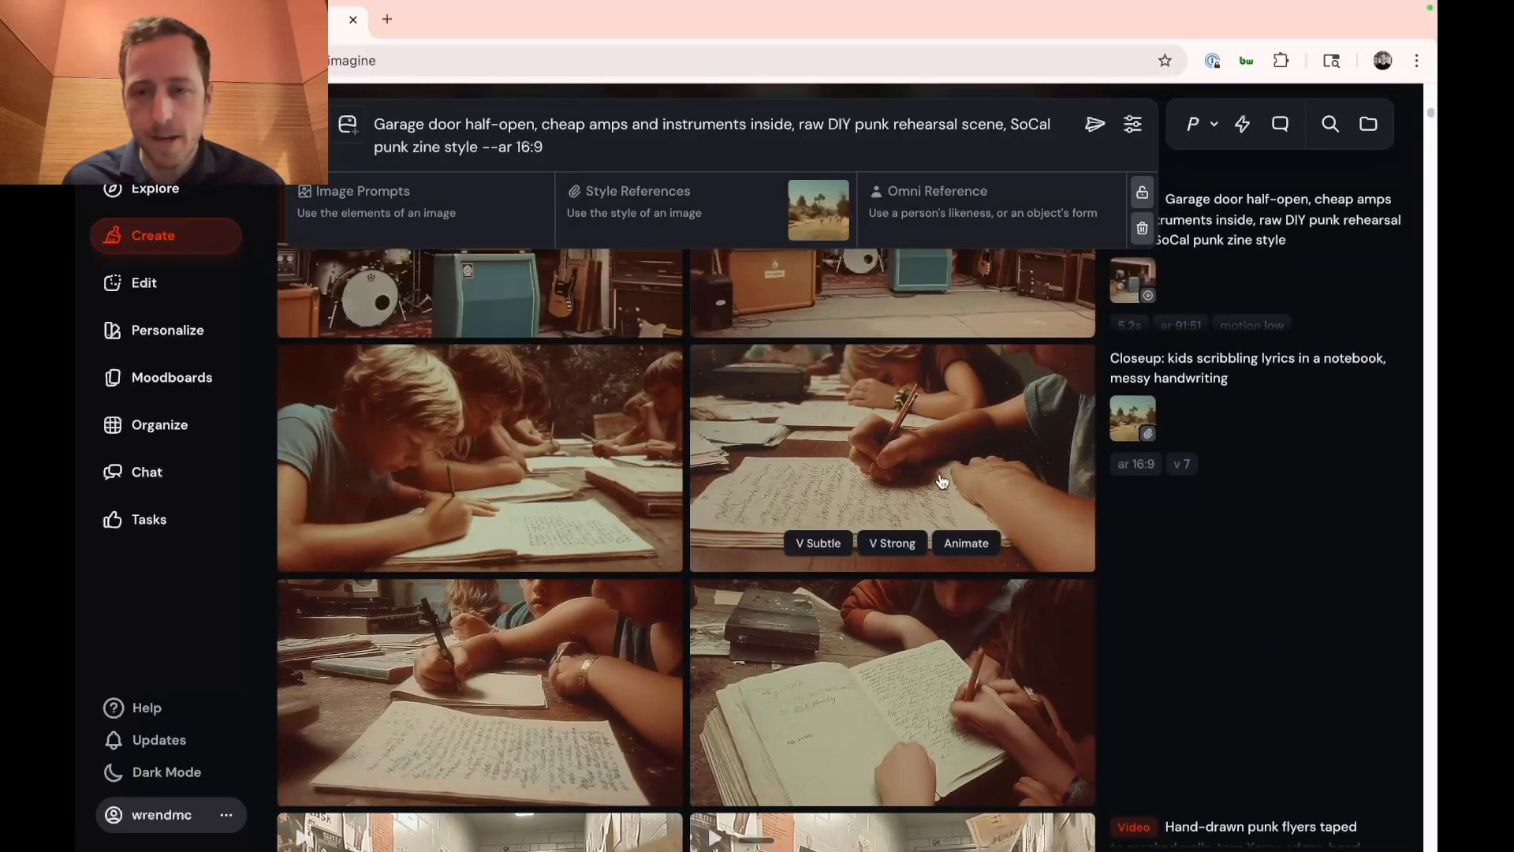
scroll(941, 481, up, 5)
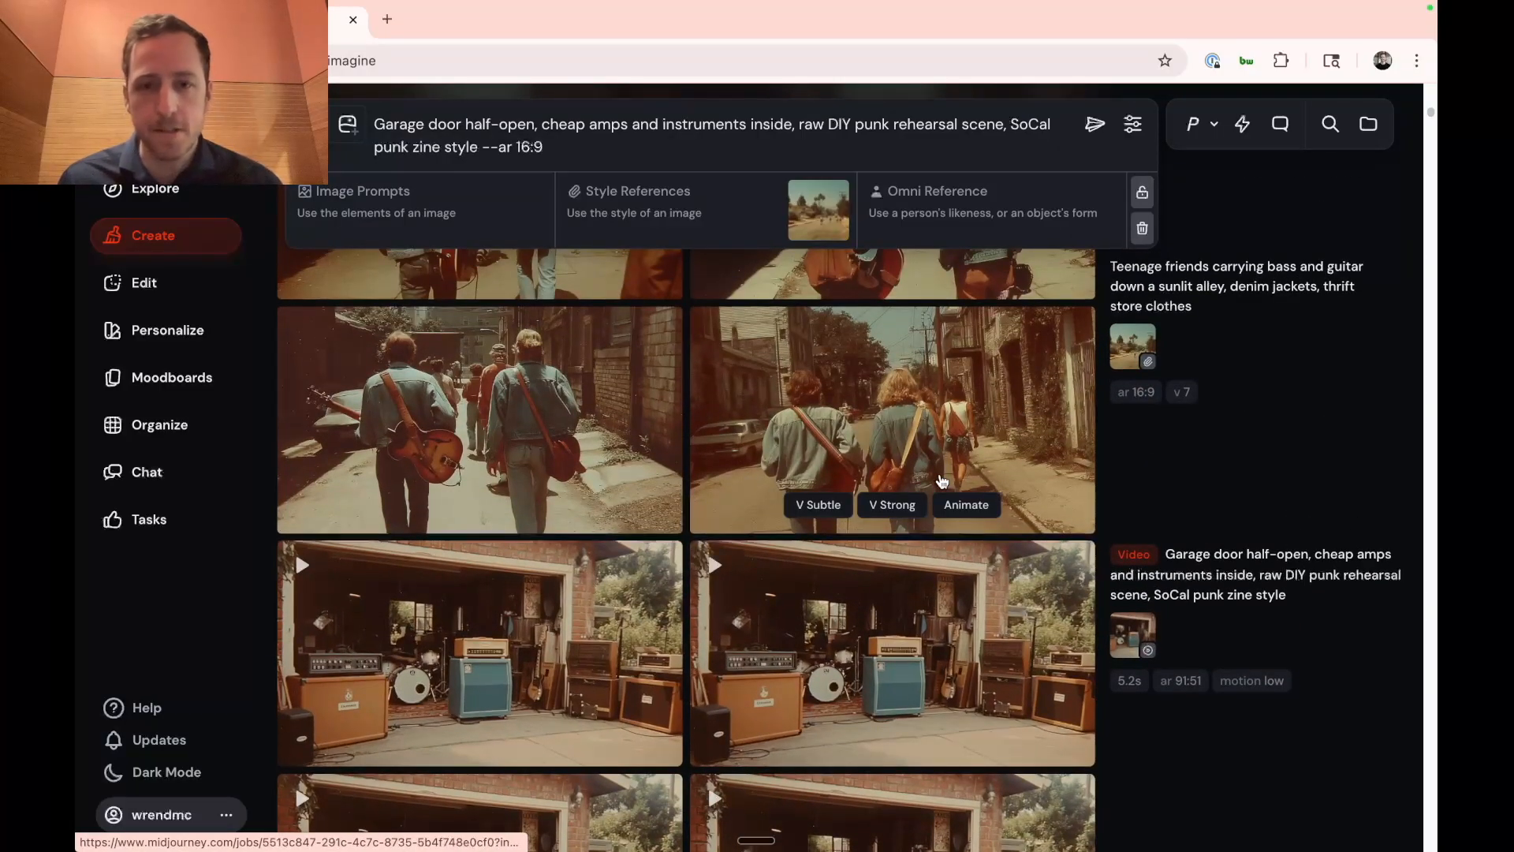
scroll(941, 481, up, 4)
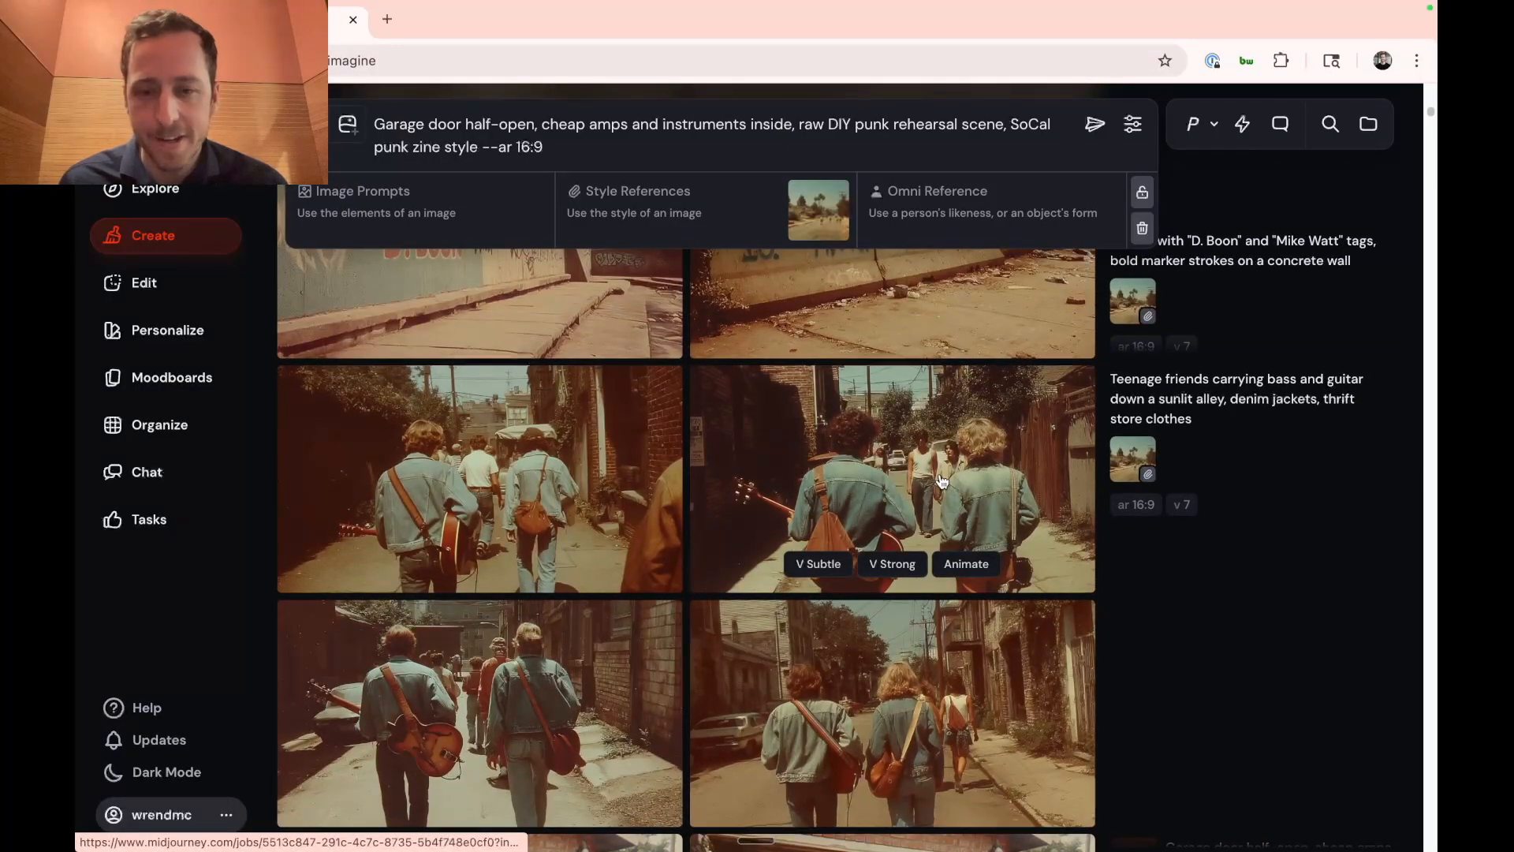
scroll(941, 481, down, 1)
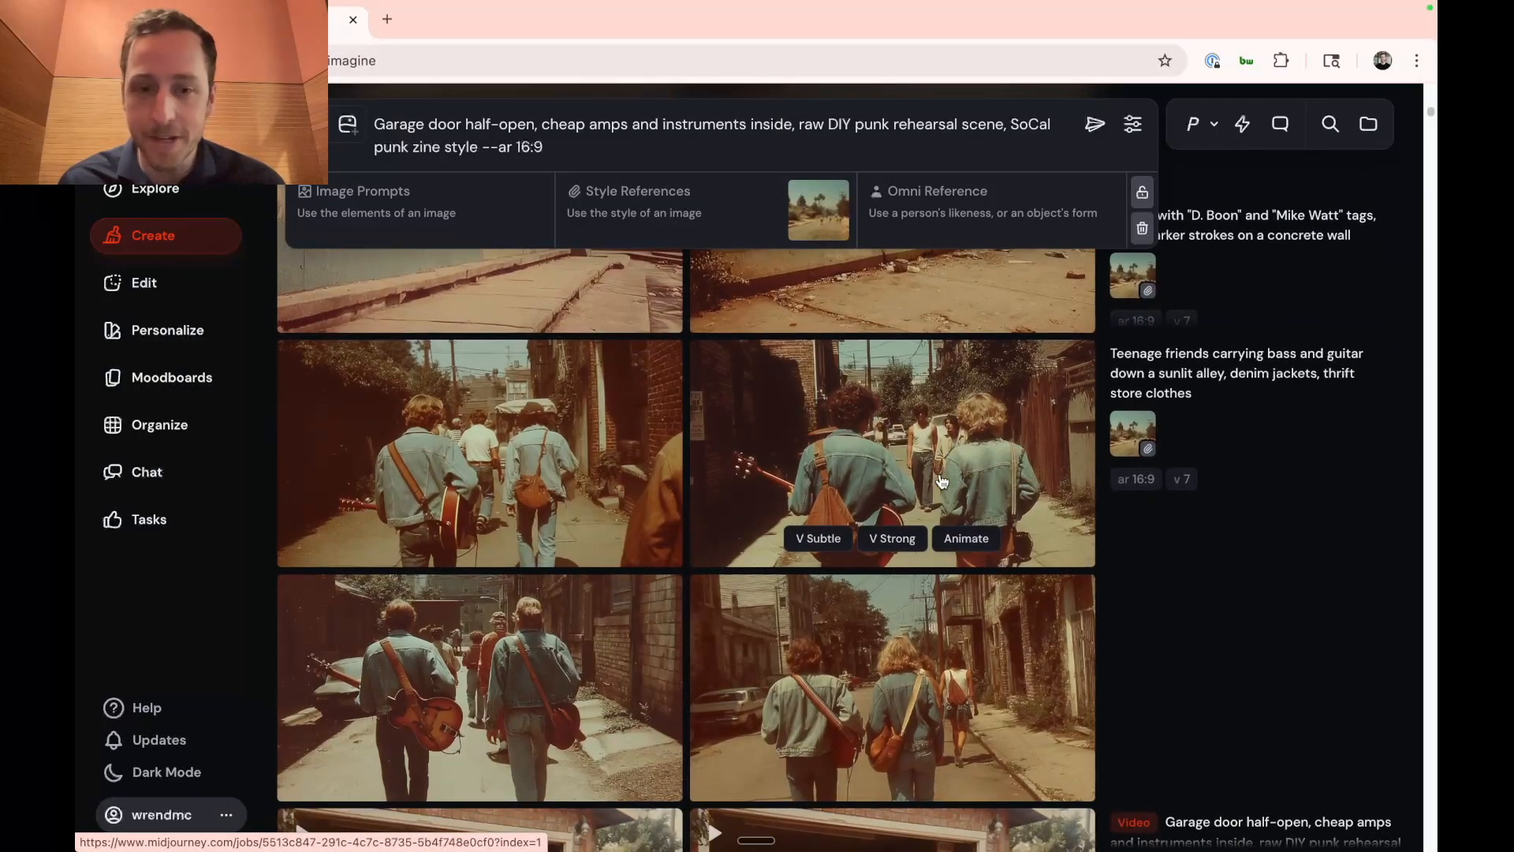
scroll(940, 481, up, 3)
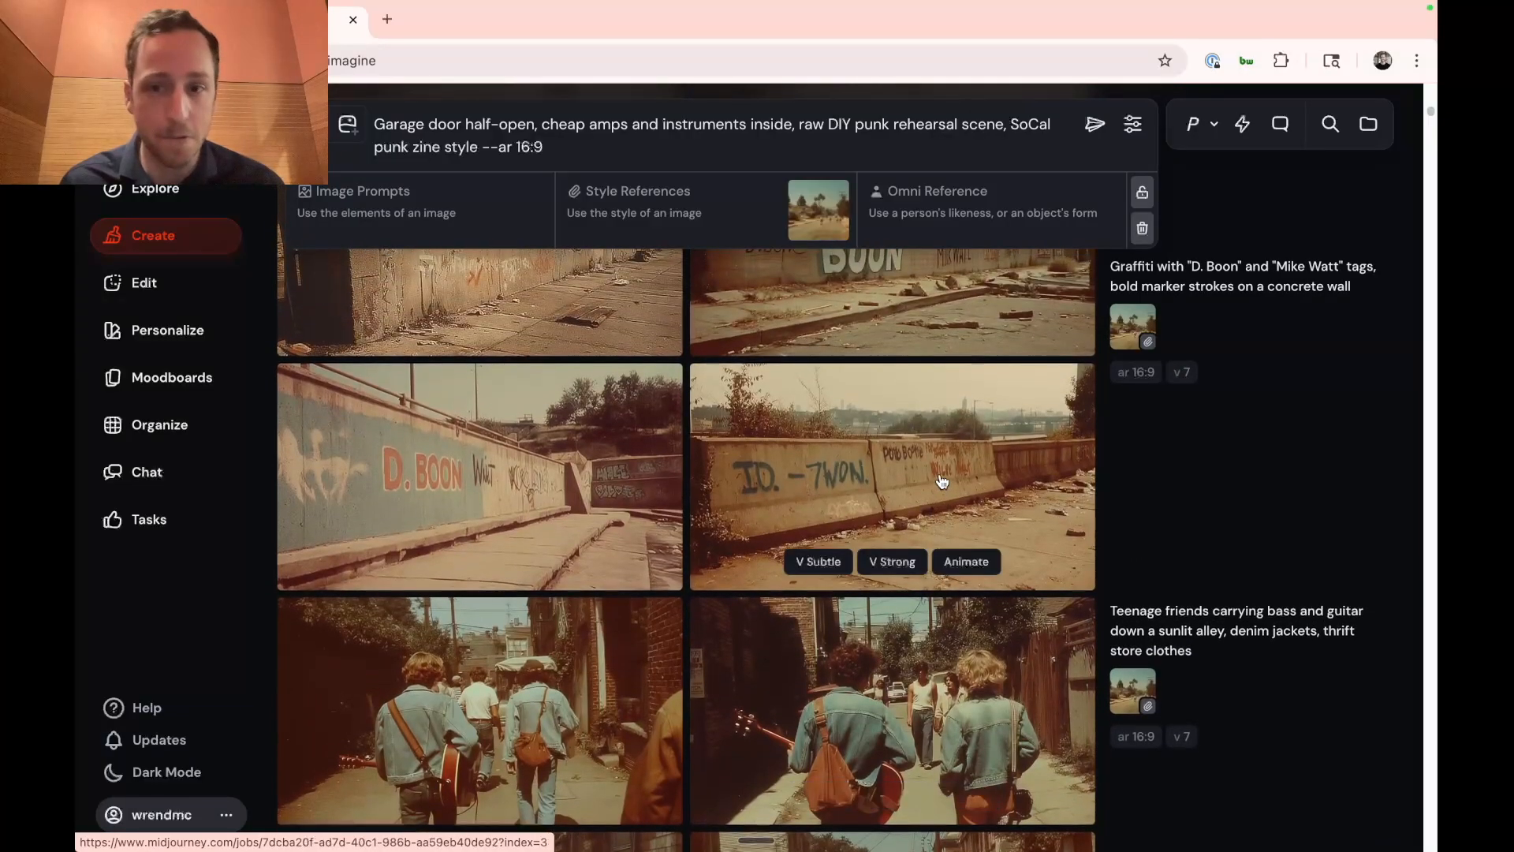
scroll(943, 481, up, 3)
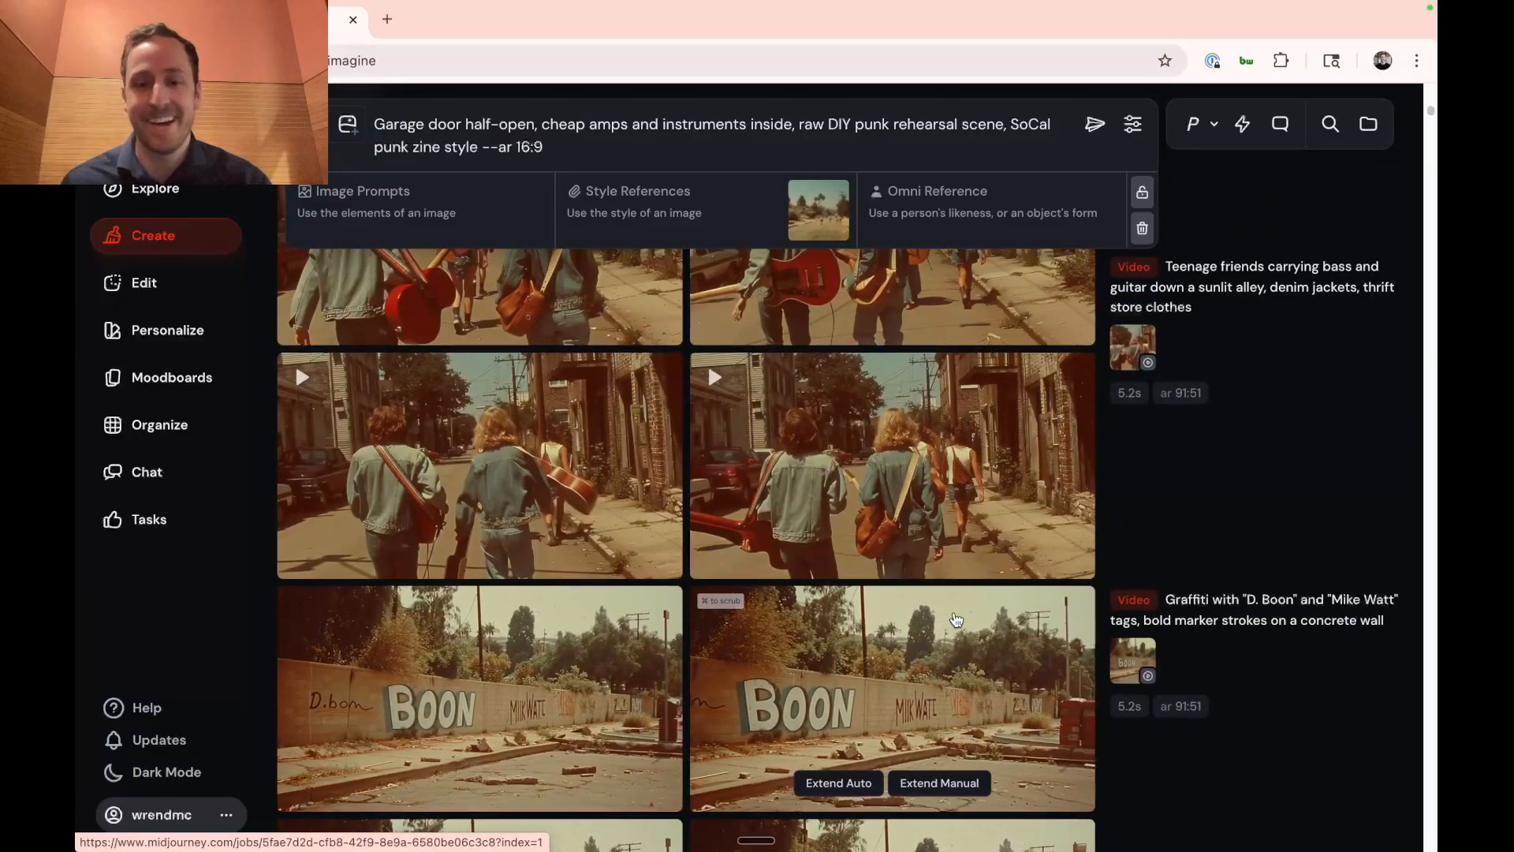
Play the second 5.2s video of the teenage friends in the sunlit alley, replay it from near its start, and close it.
scroll(871, 387, up, 2)
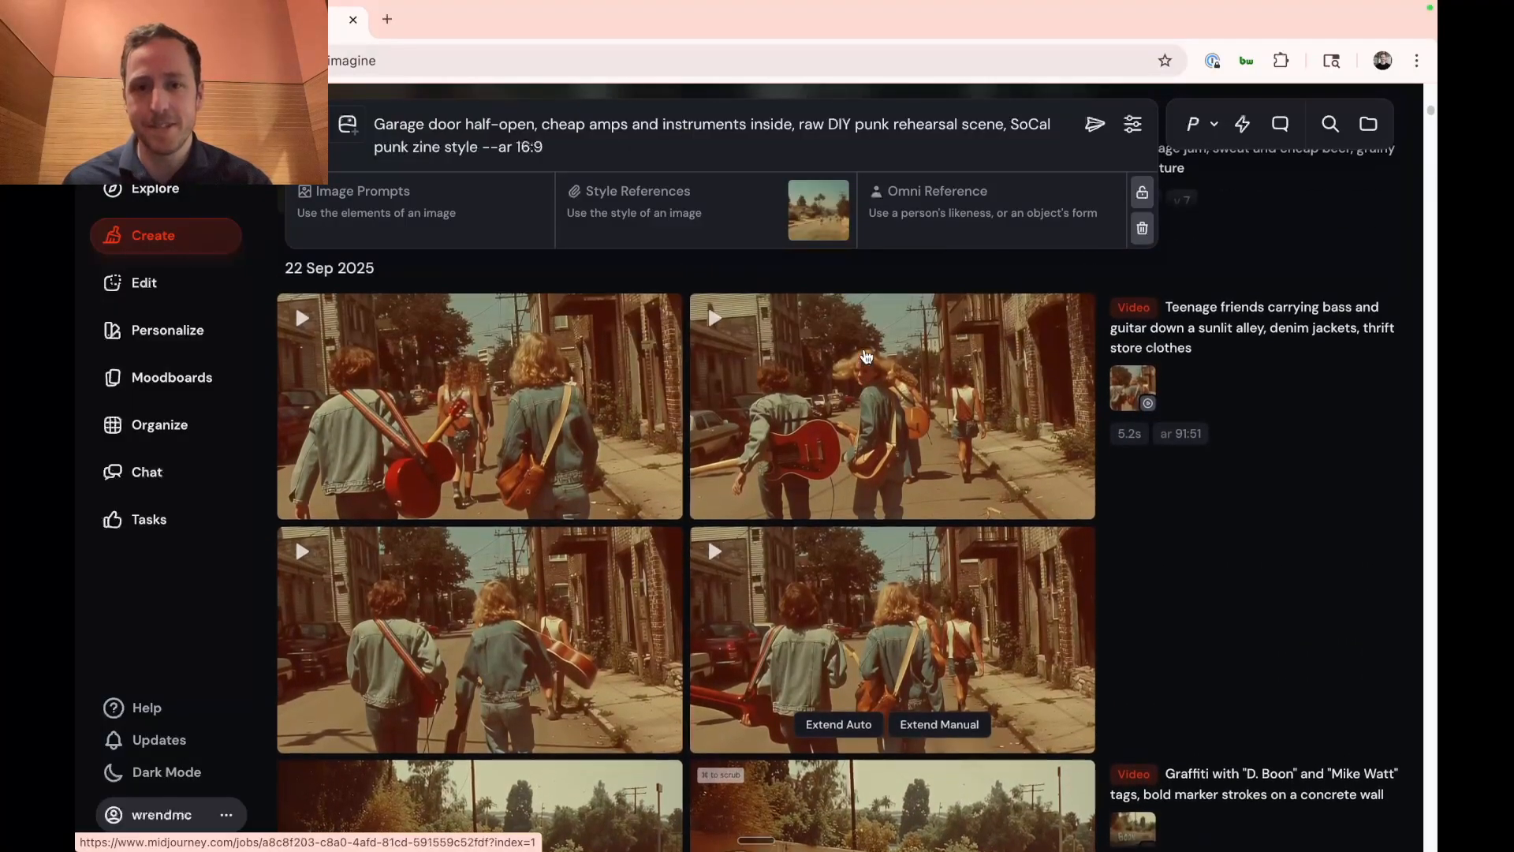
click(871, 402)
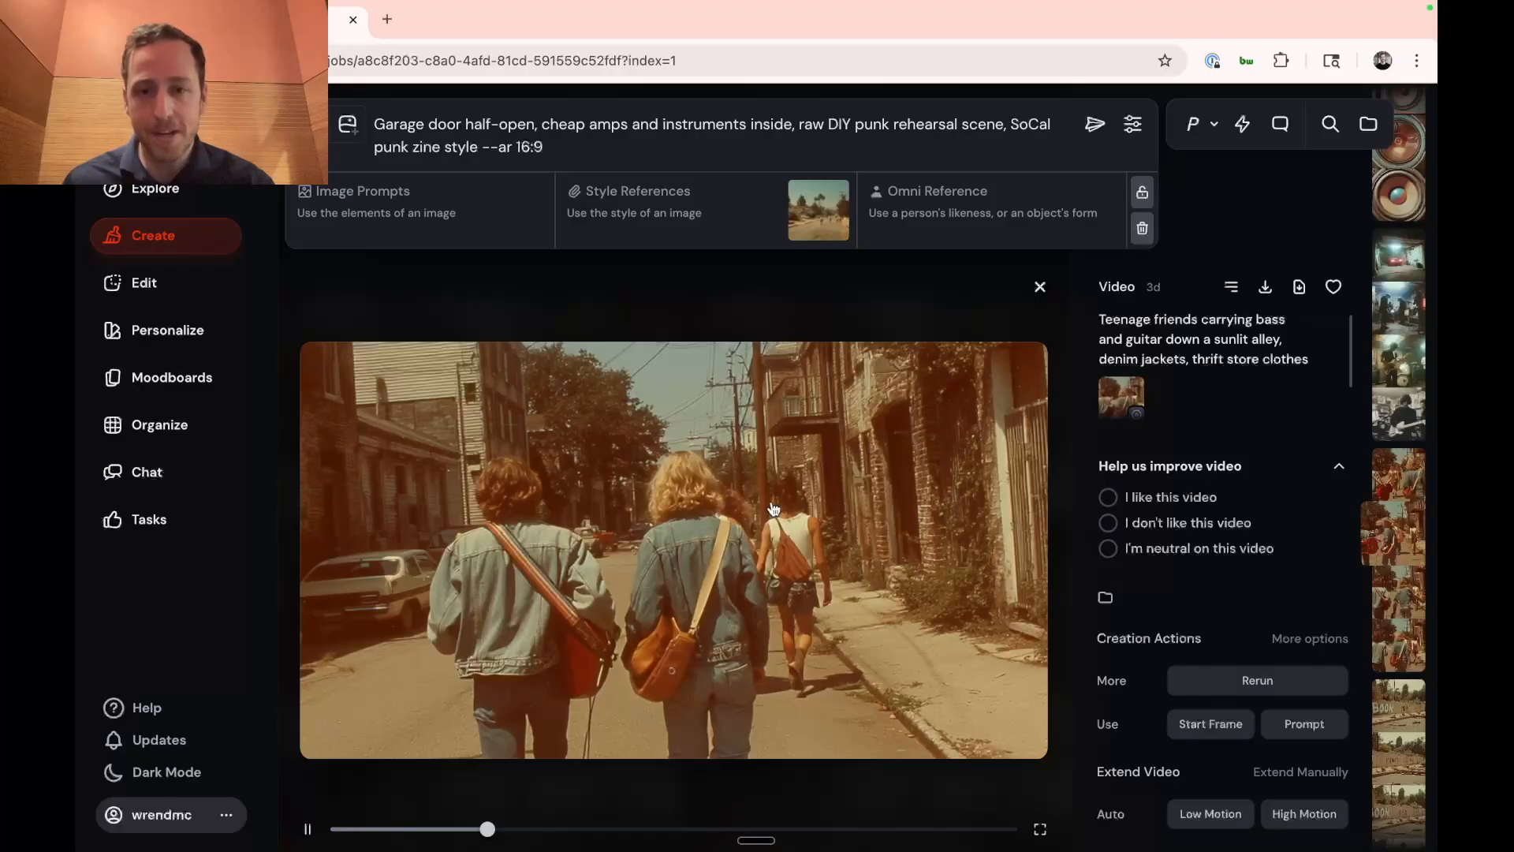
click(390, 832)
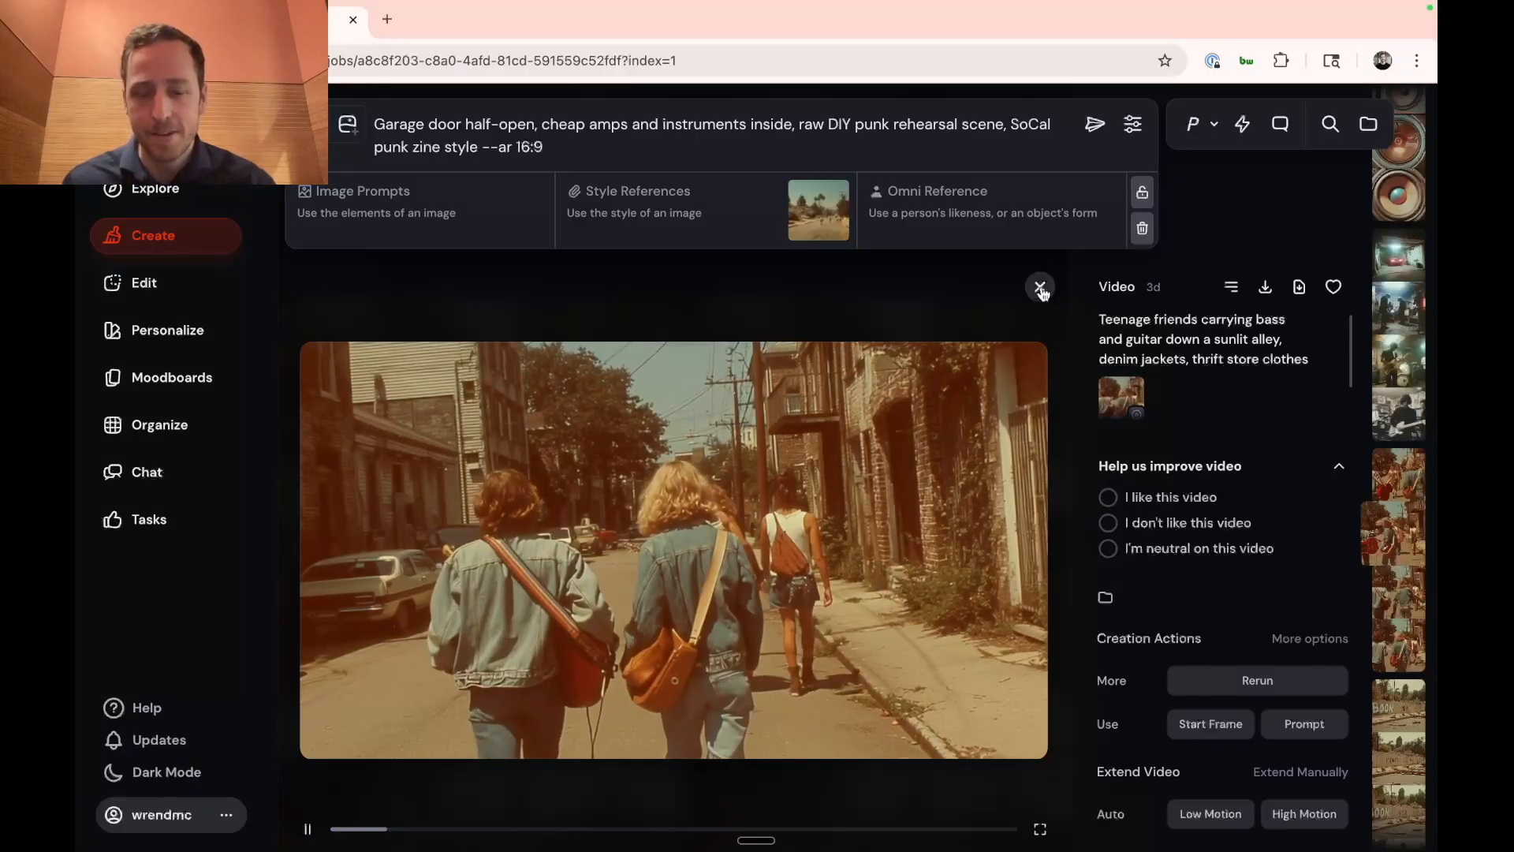
click(1040, 290)
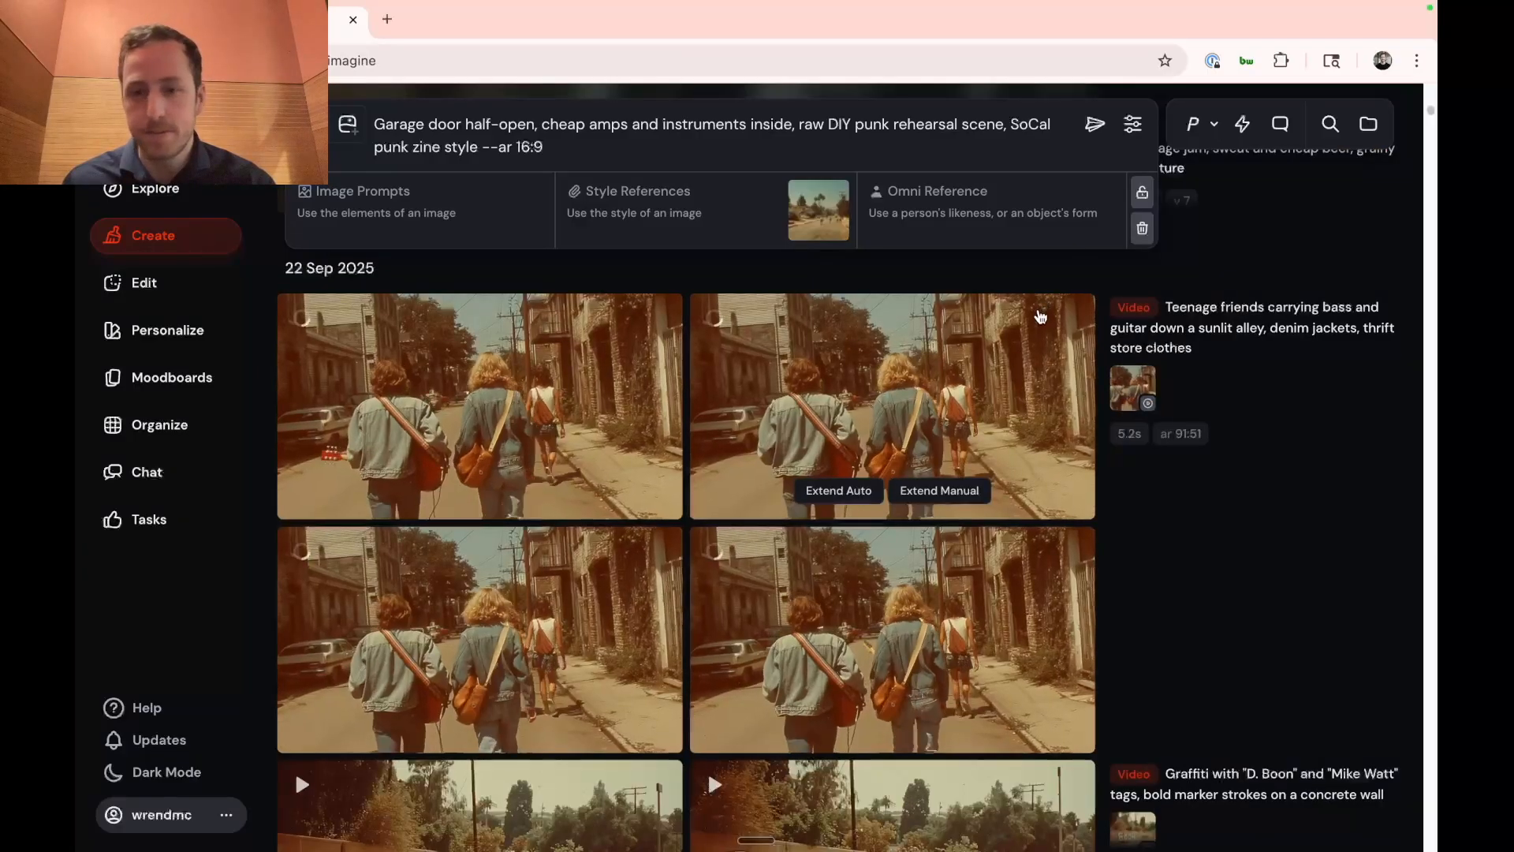
Open the archive for organizing creations and select everything generated 2 days ago.
scroll(944, 377, up, 5)
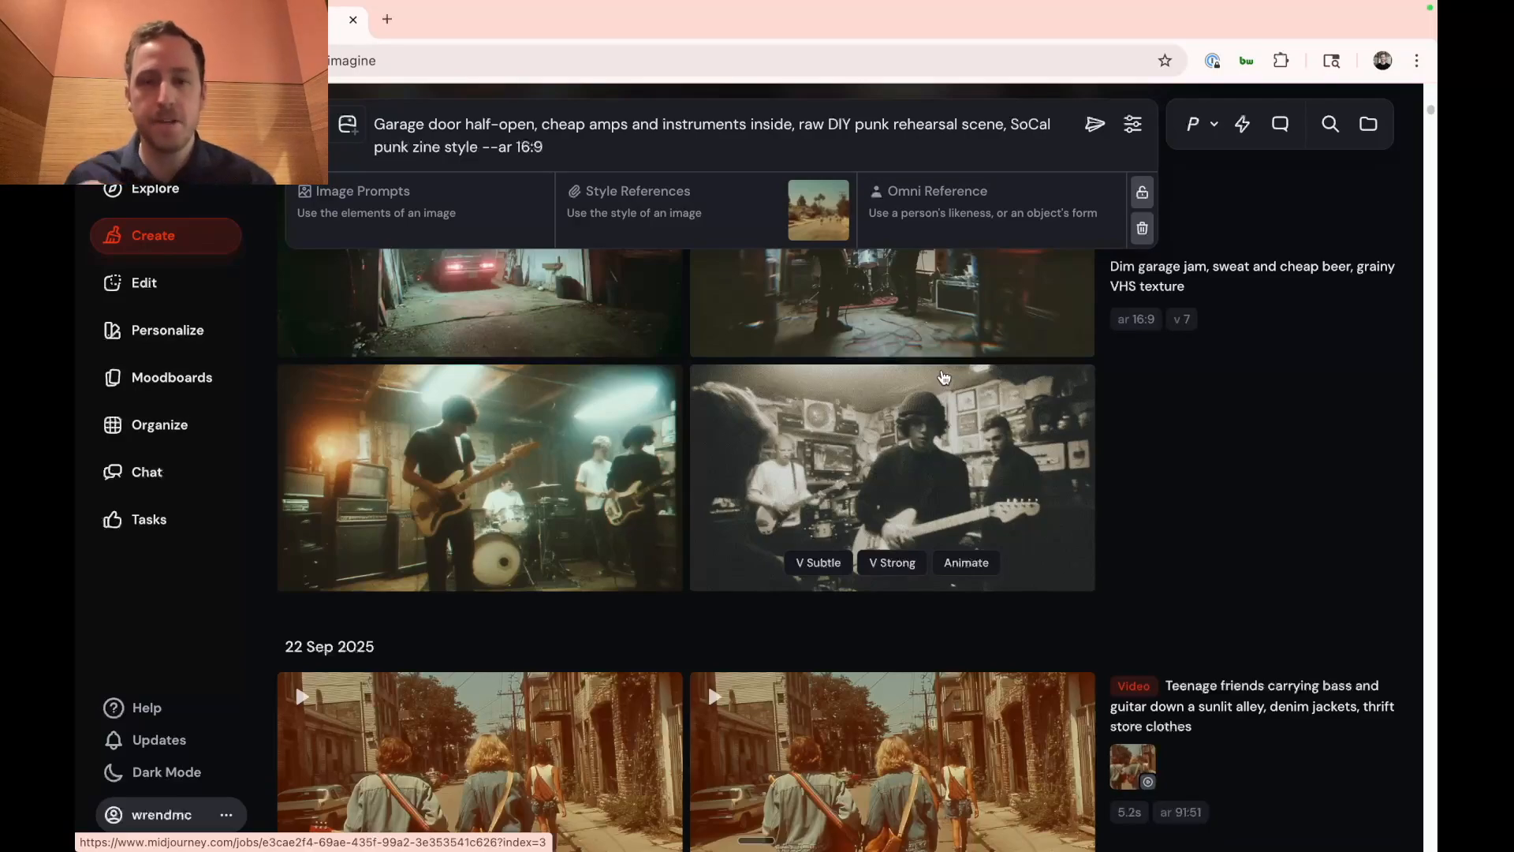
scroll(944, 377, up, 1)
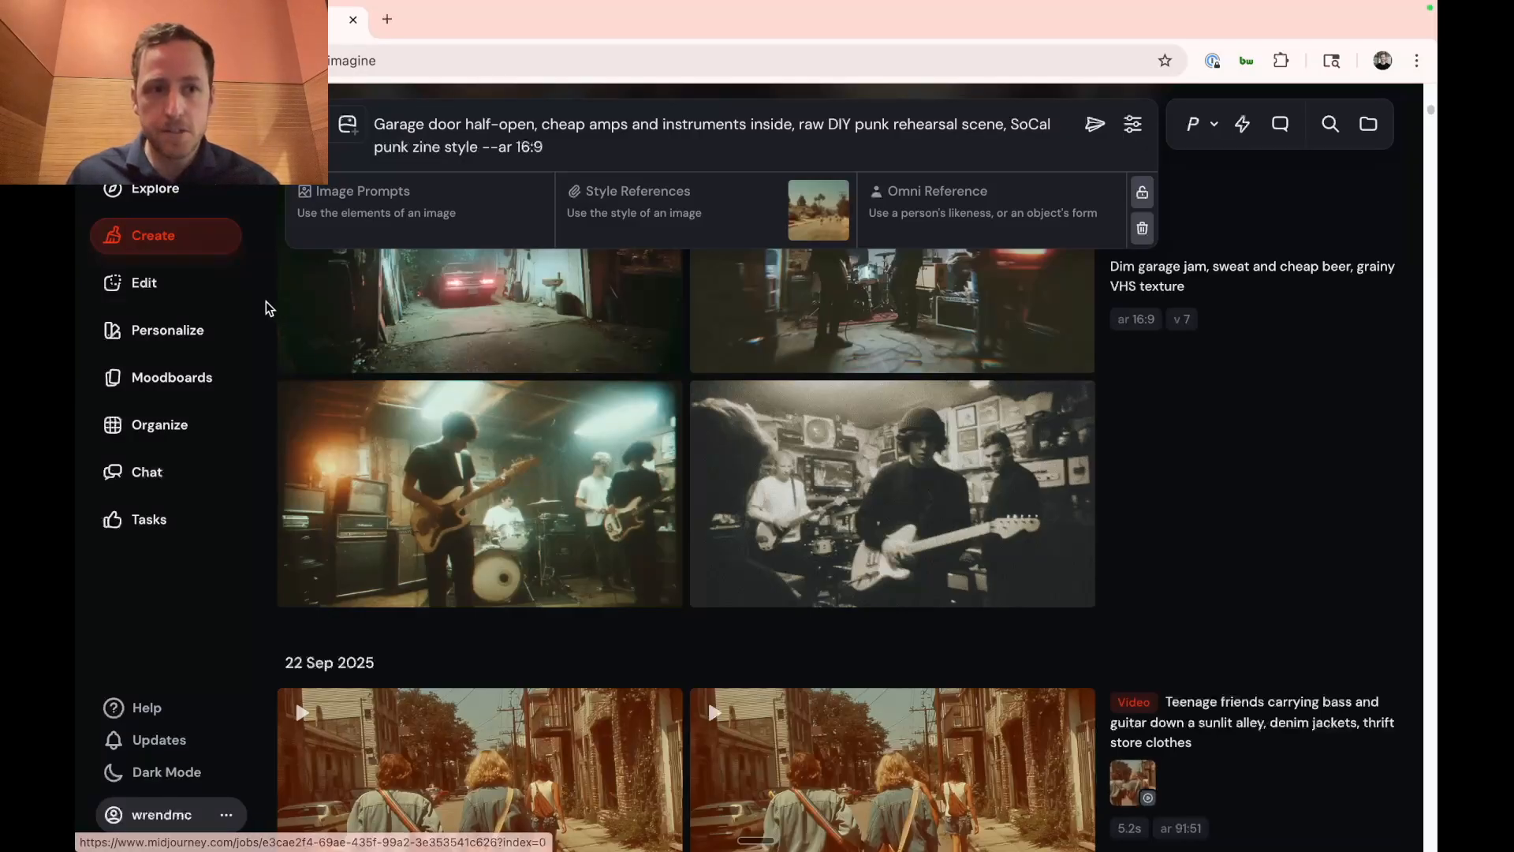
click(186, 426)
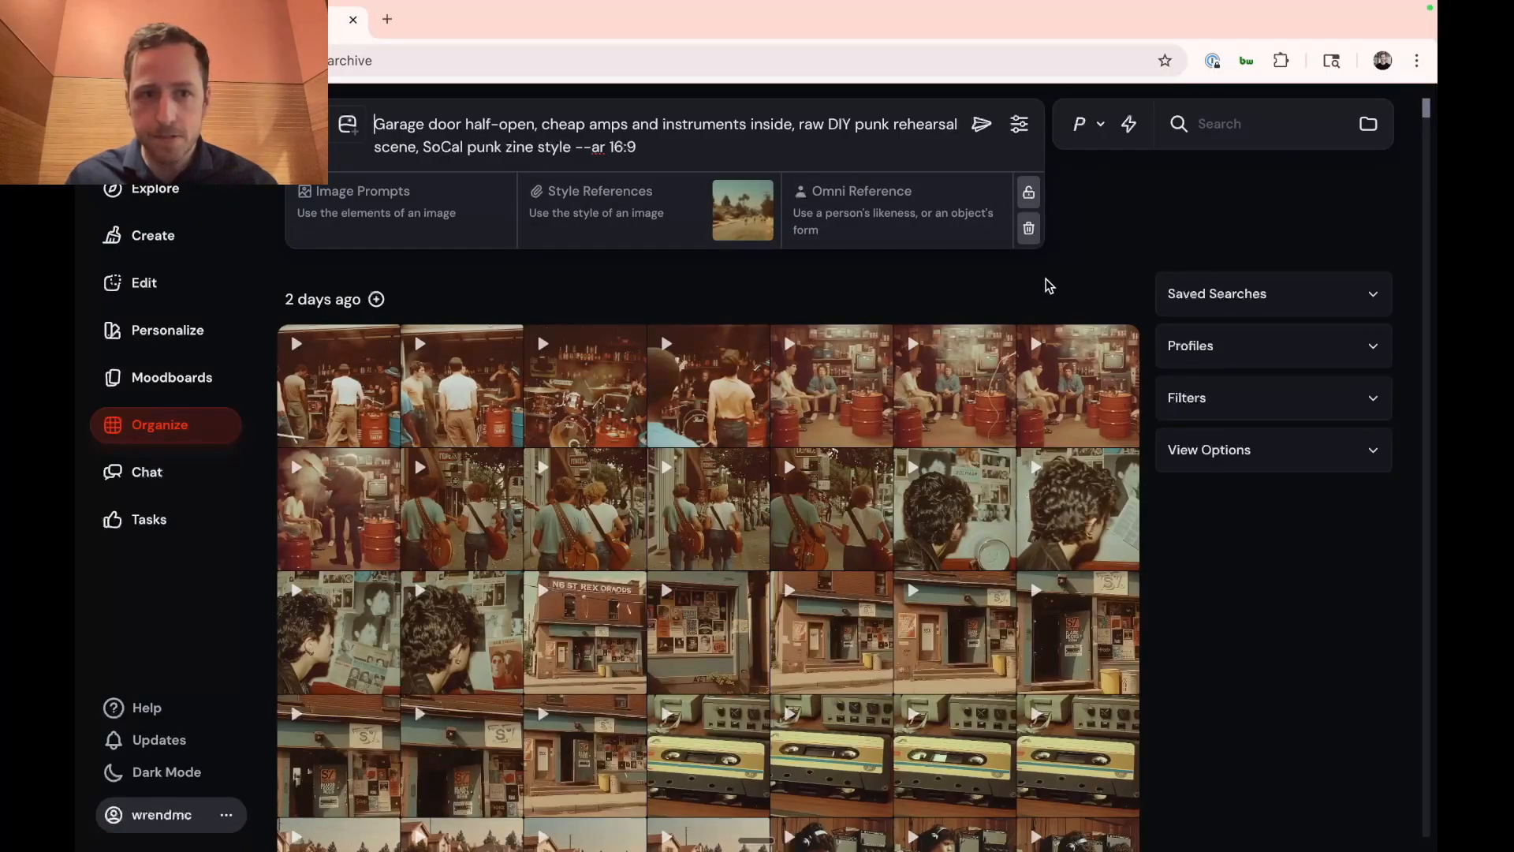
click(377, 301)
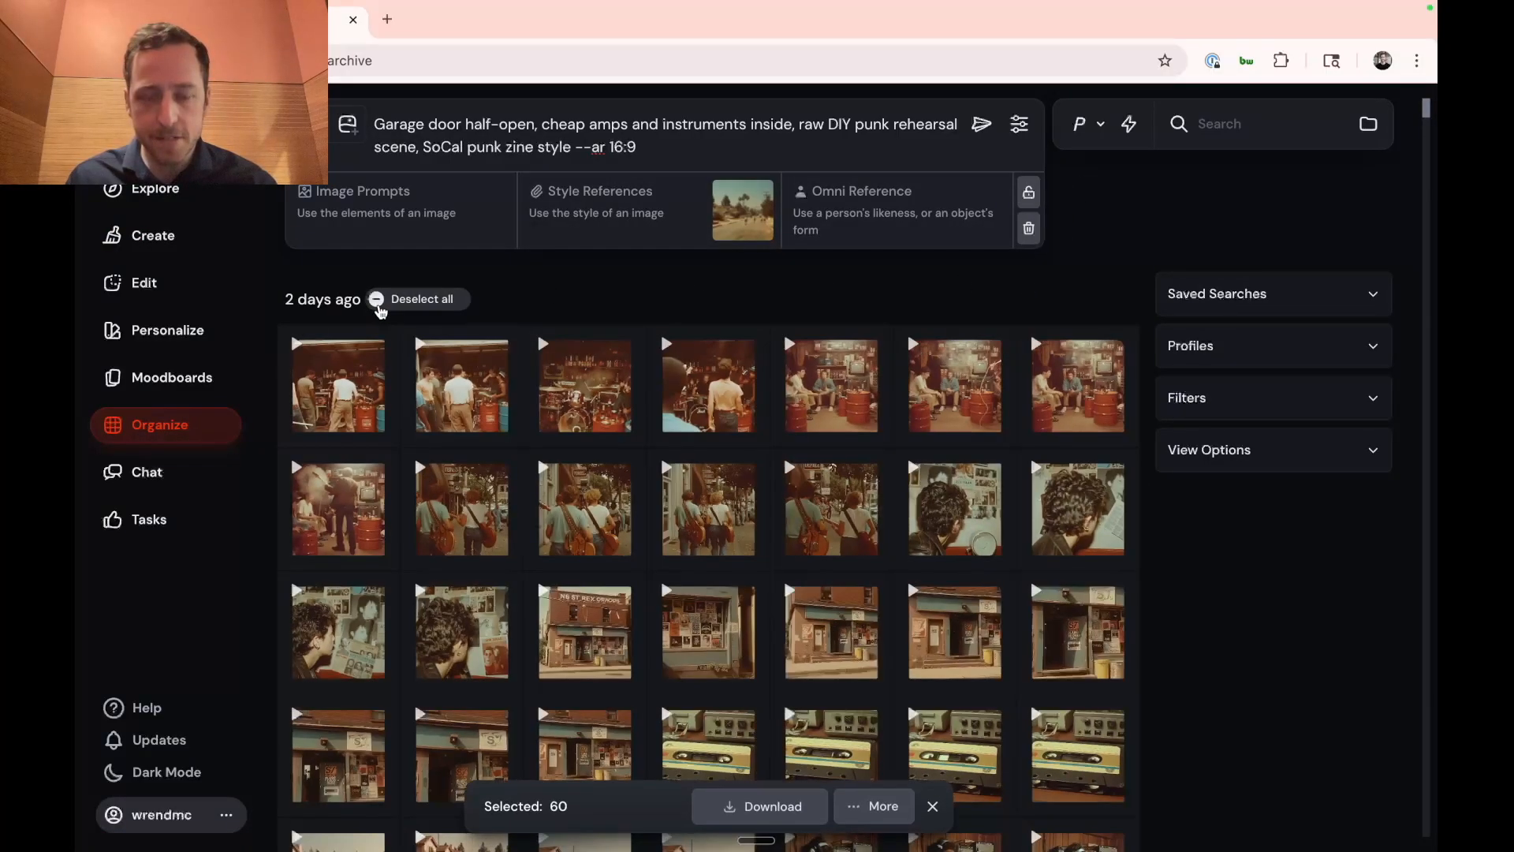